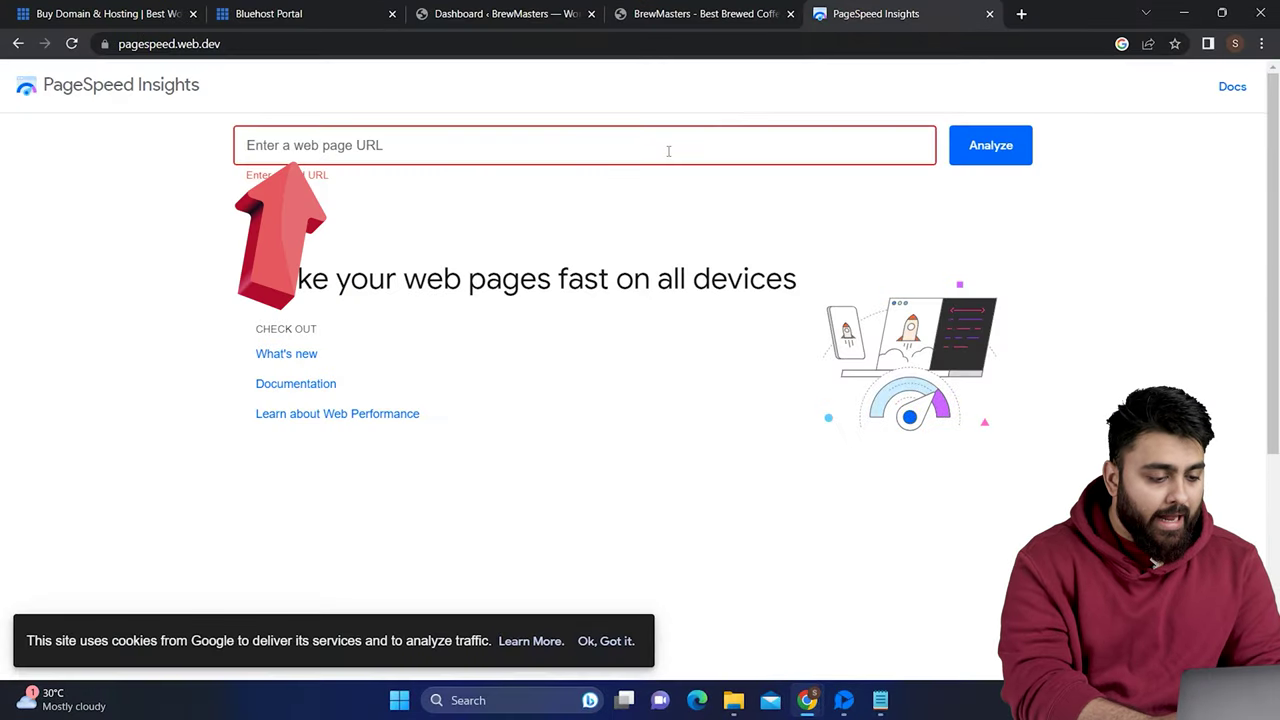
Run a PageSpeed Insights analysis of a web page.
click(1017, 157)
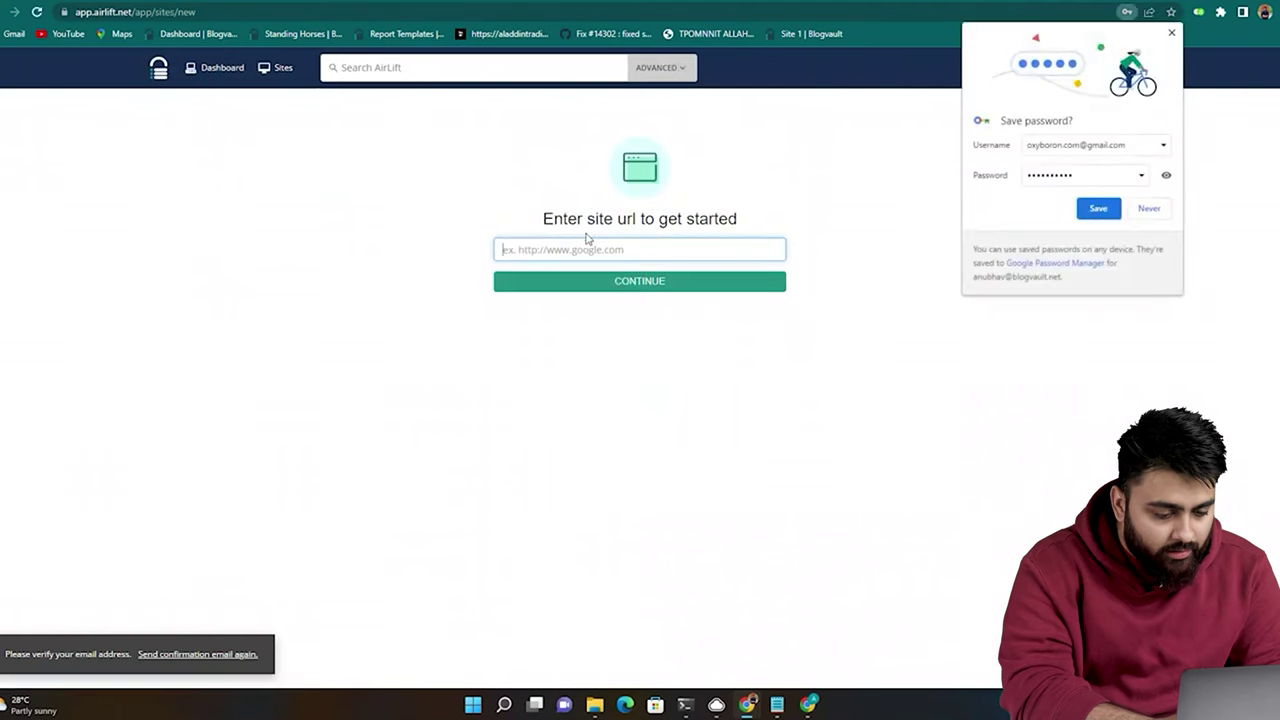
text(https://oxyboron.com/)
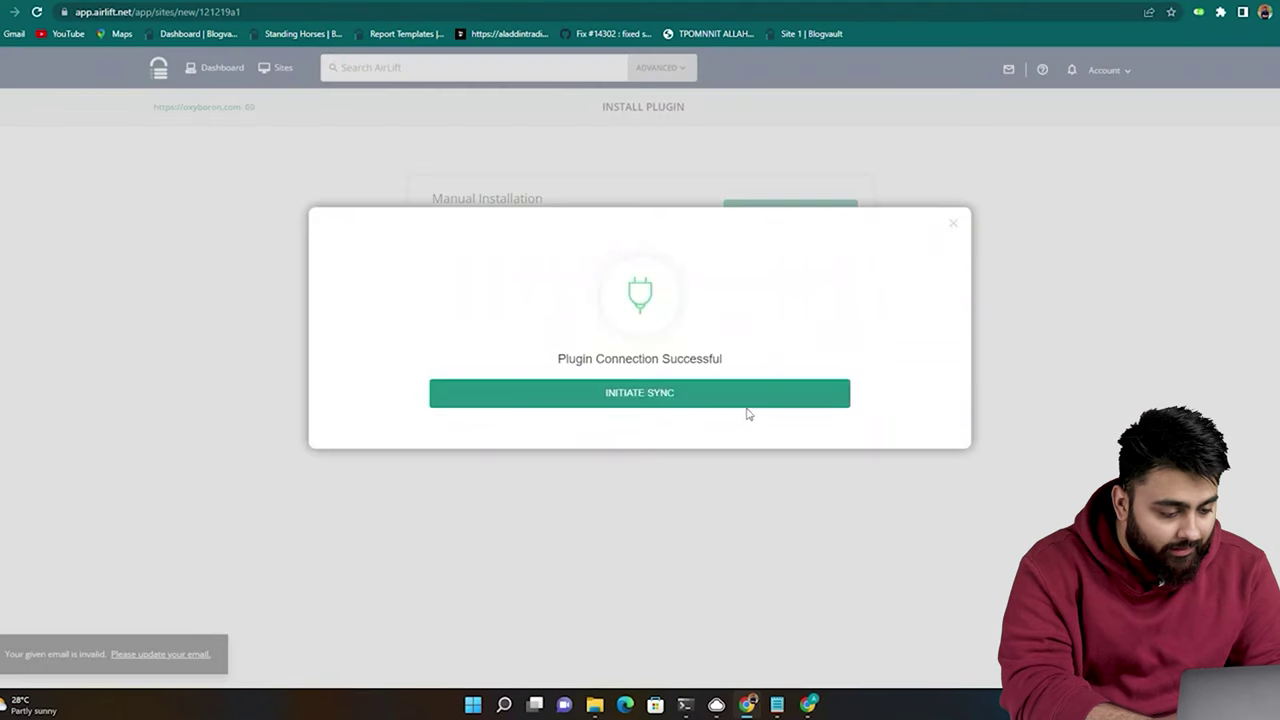
click(746, 397)
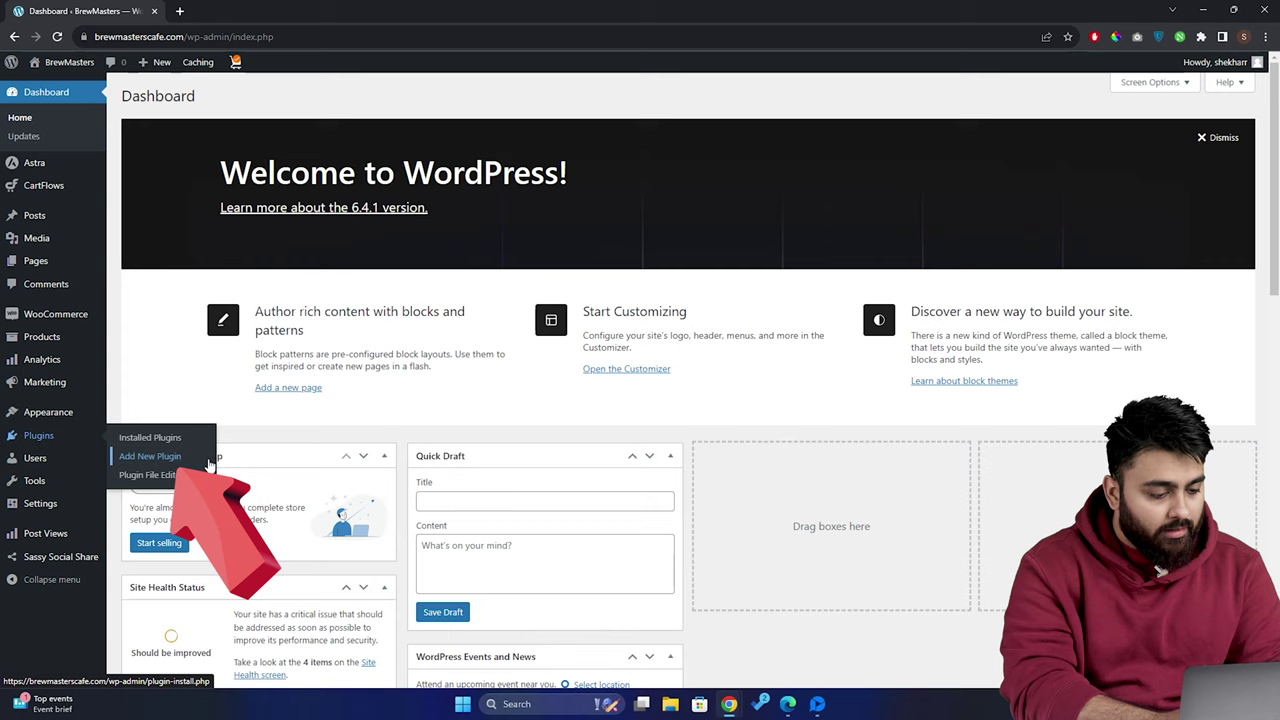
Search the WordPress plugin directory for "Elementor", and install and activate Elementor Website Builder.
click(1113, 133)
text(El)
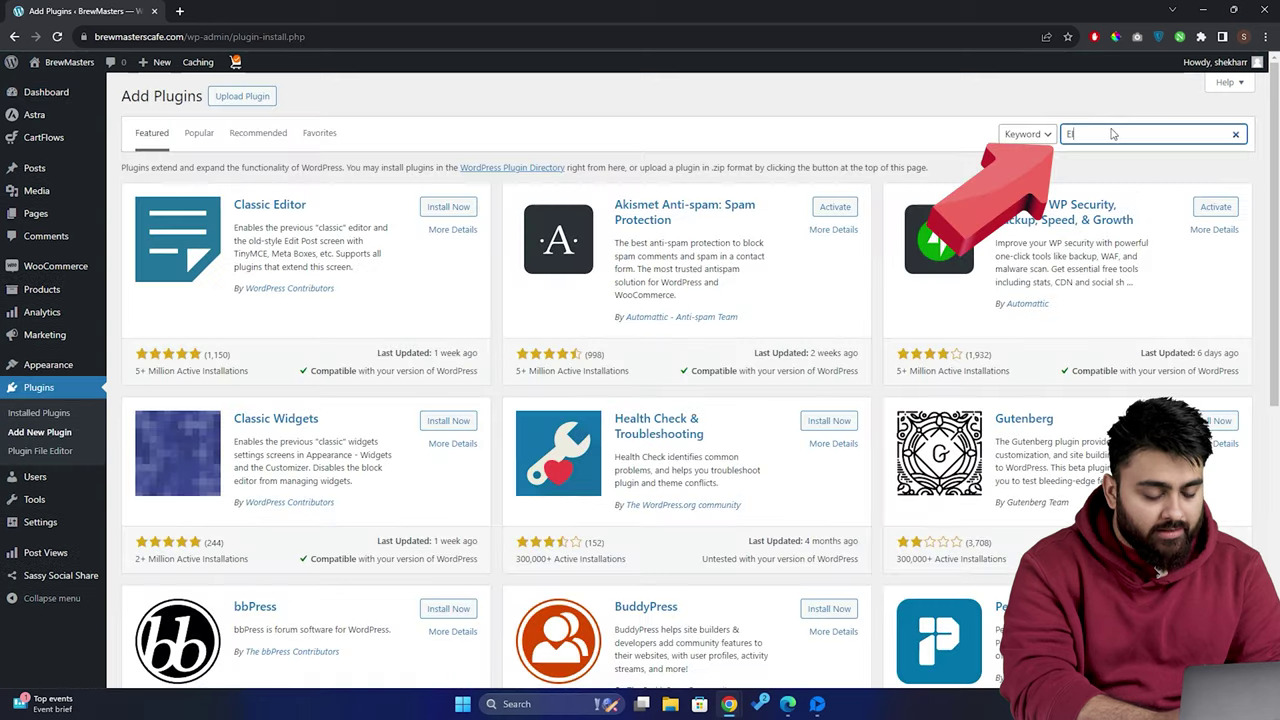
text(ementor)
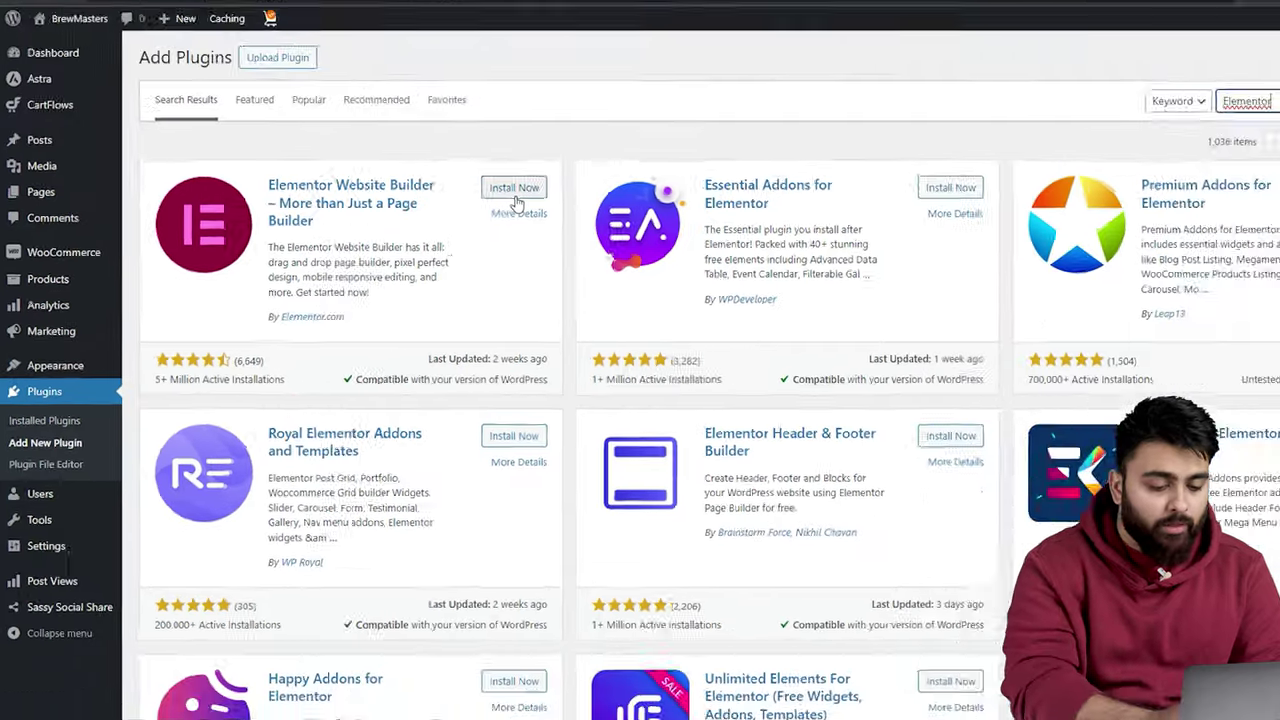
click(646, 147)
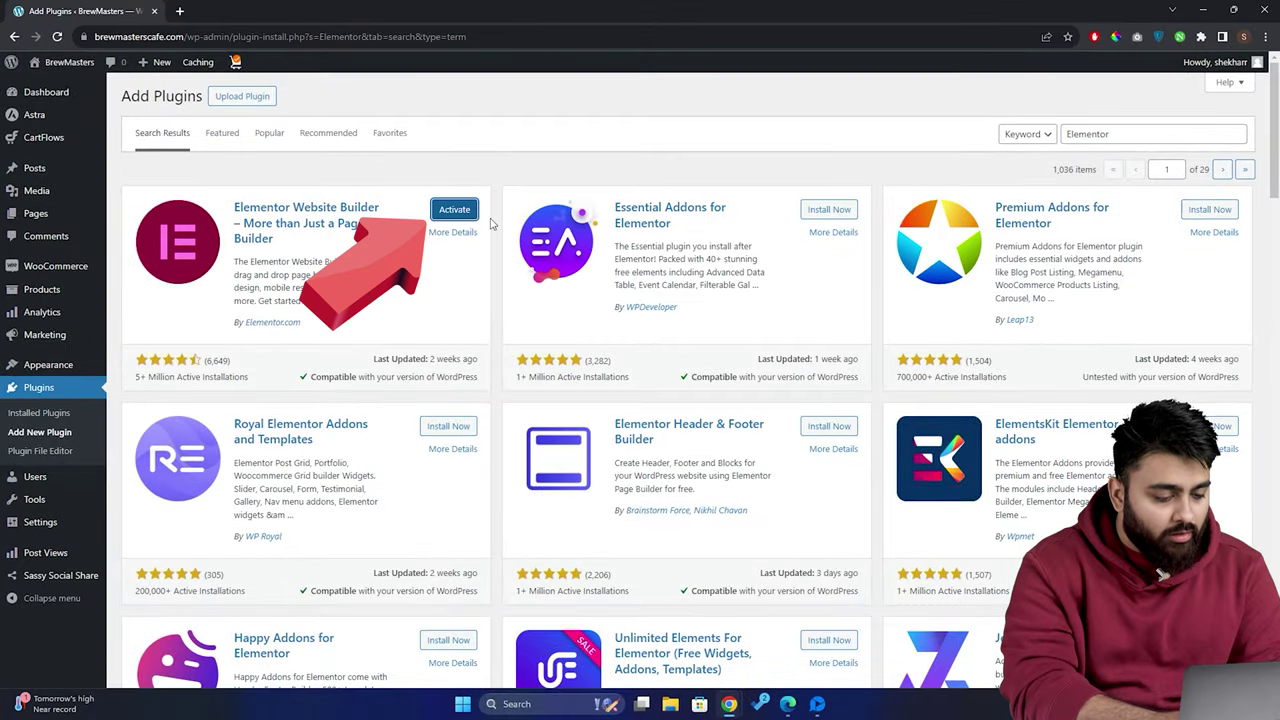
click(472, 214)
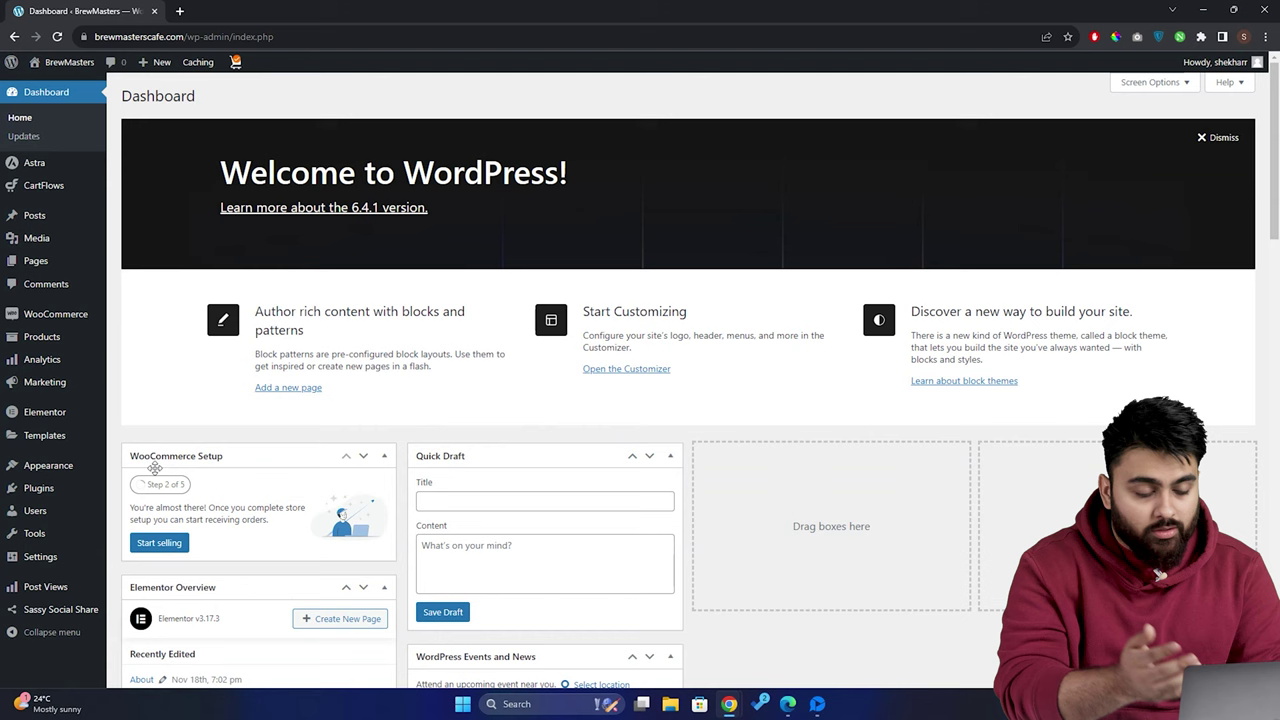
Search for "smart slider 3" among the new plugins, and install and activate Smart Slider 3.
mouse_move(55, 497)
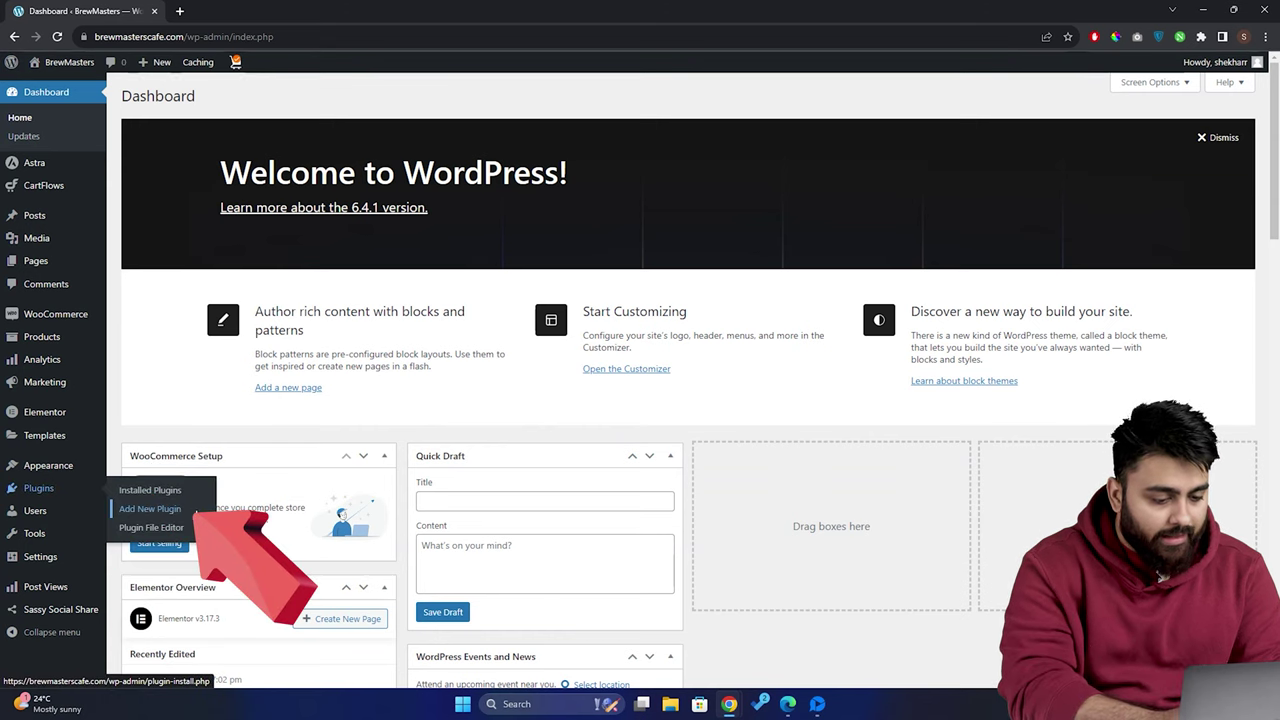
text(smart slider 3)
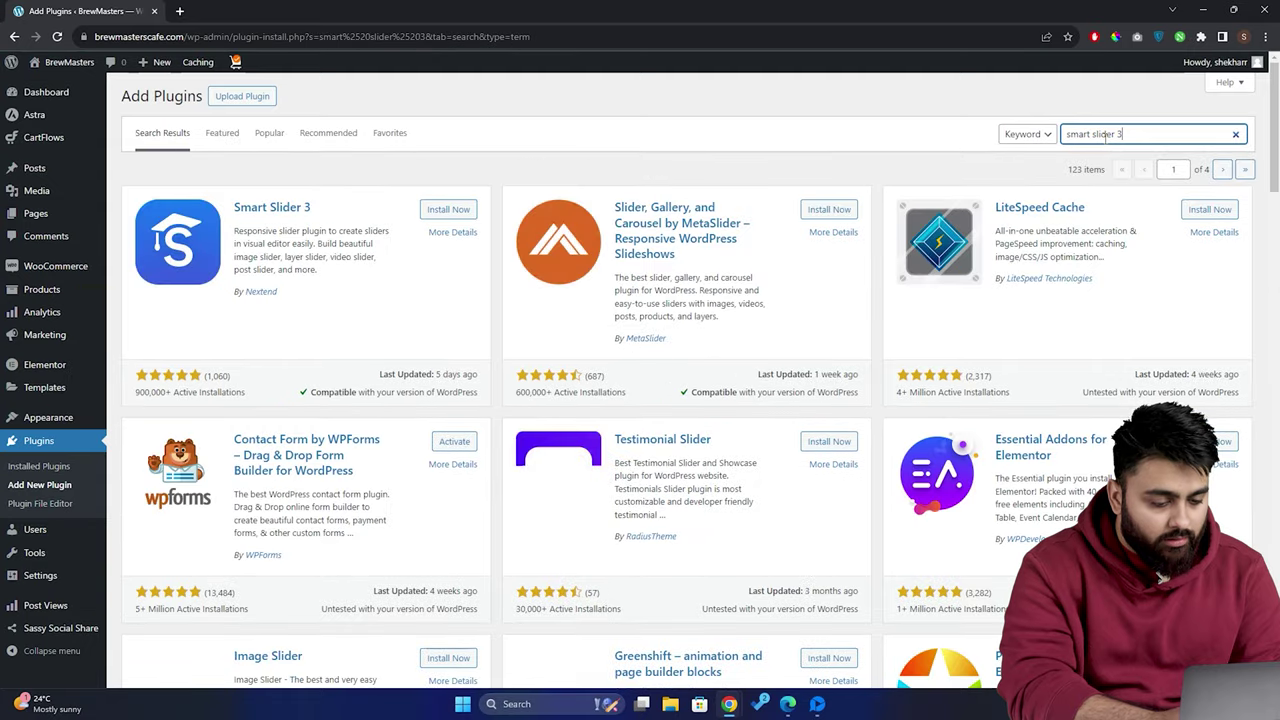
click(450, 210)
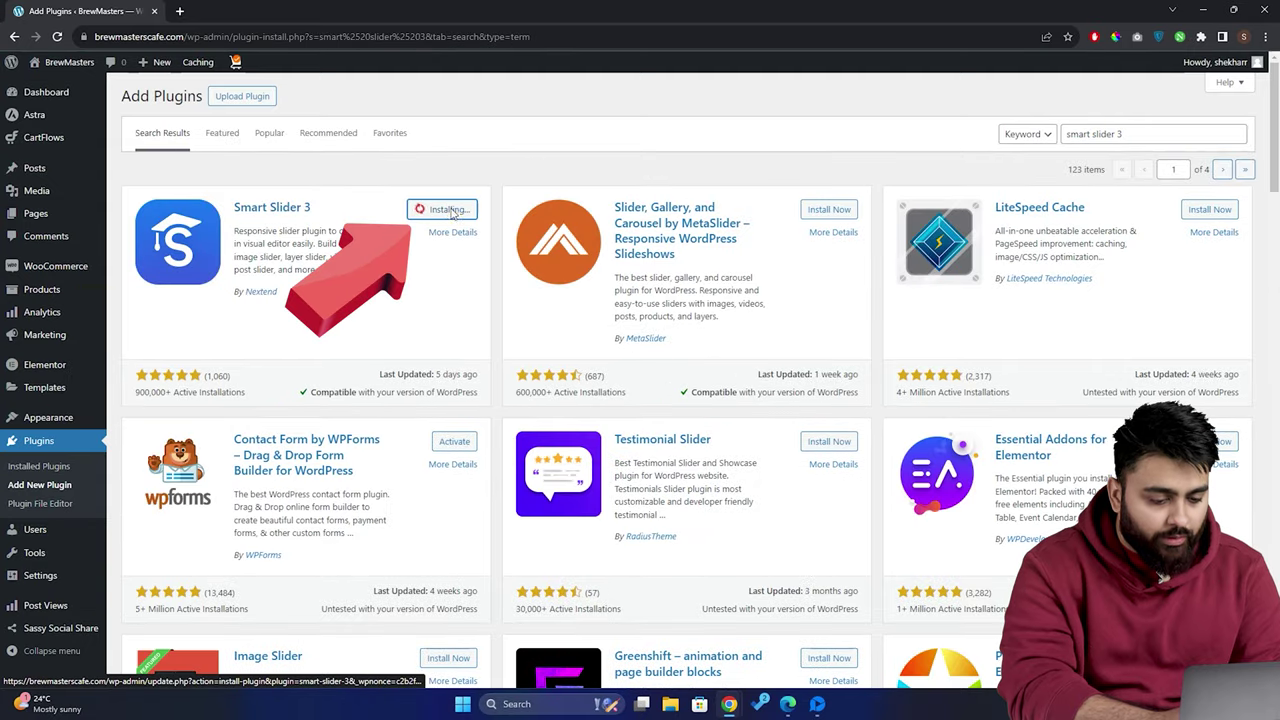
click(466, 214)
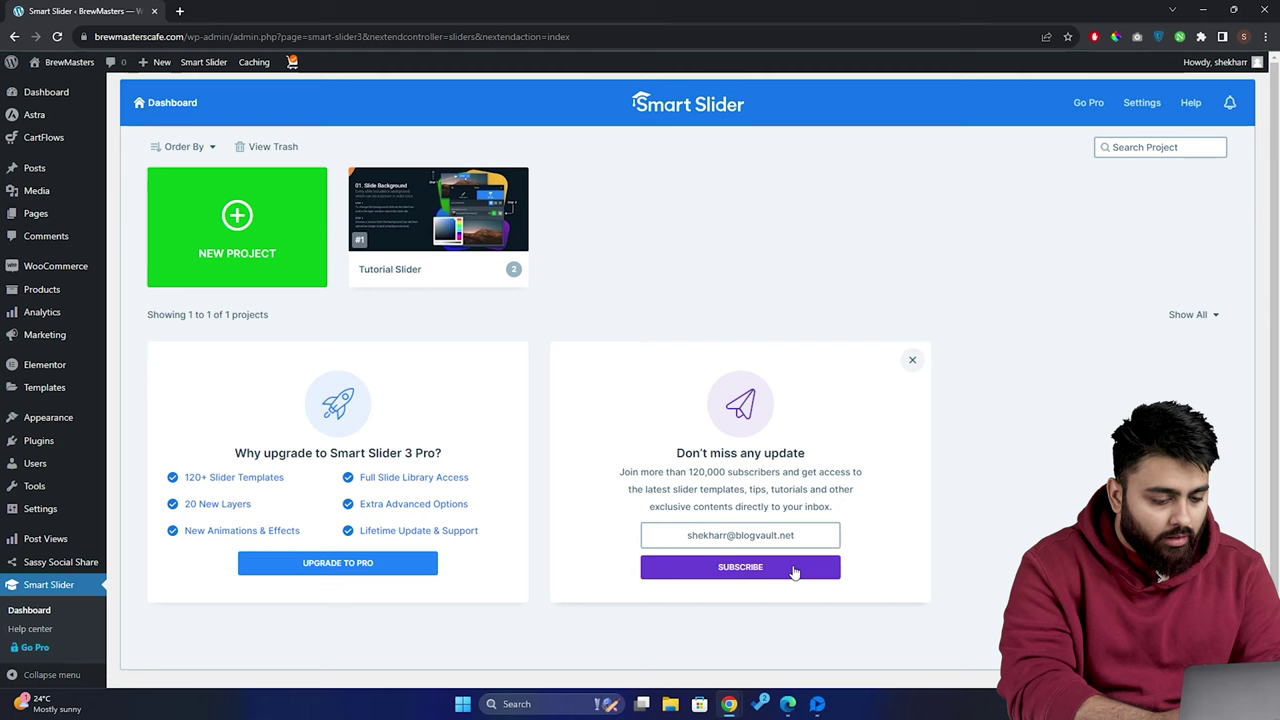
Start a new Smart Slider project from a template and browse the free templates.
click(219, 225)
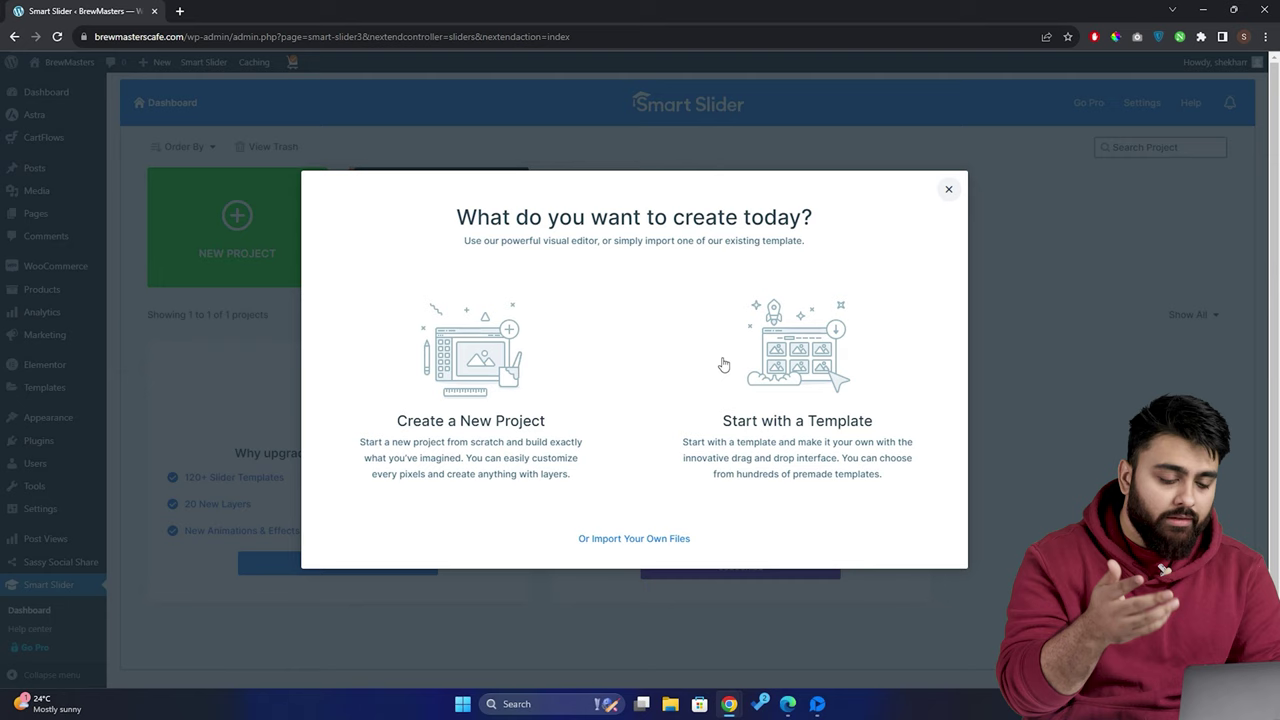
click(792, 375)
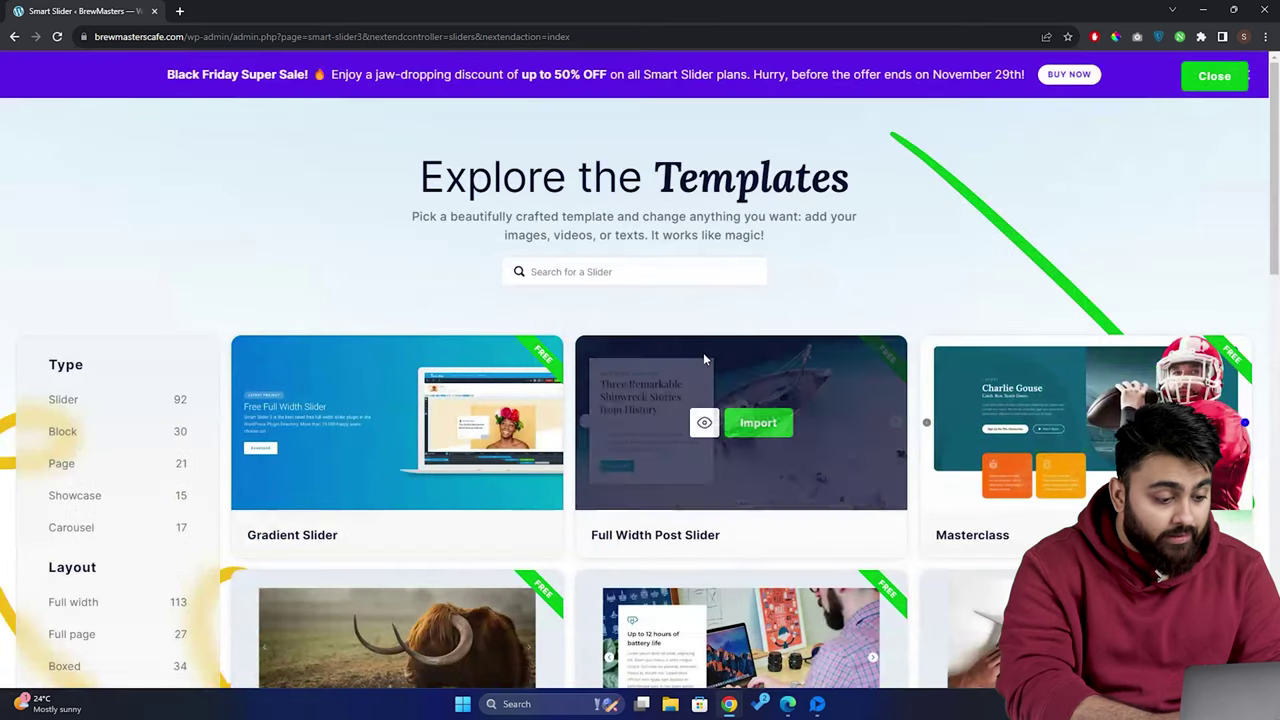
scroll(567, 343, down, 1)
scroll(567, 343, down, 3)
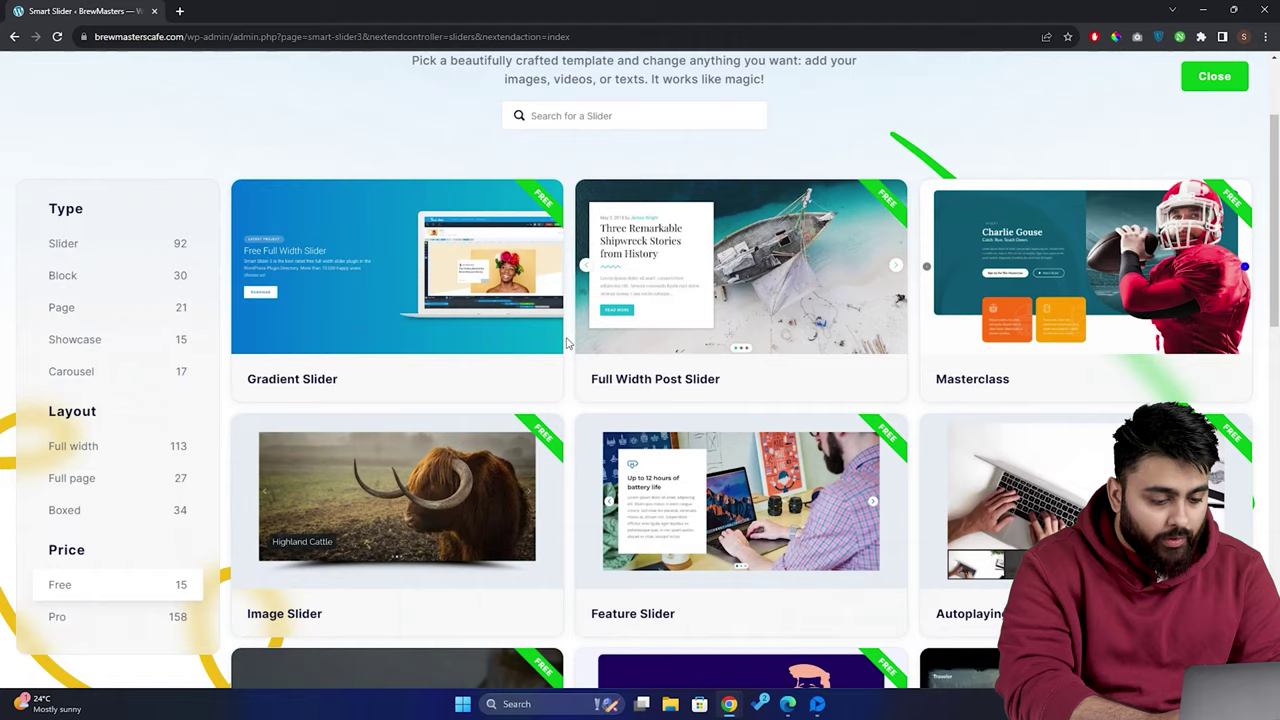
scroll(567, 343, down, 2)
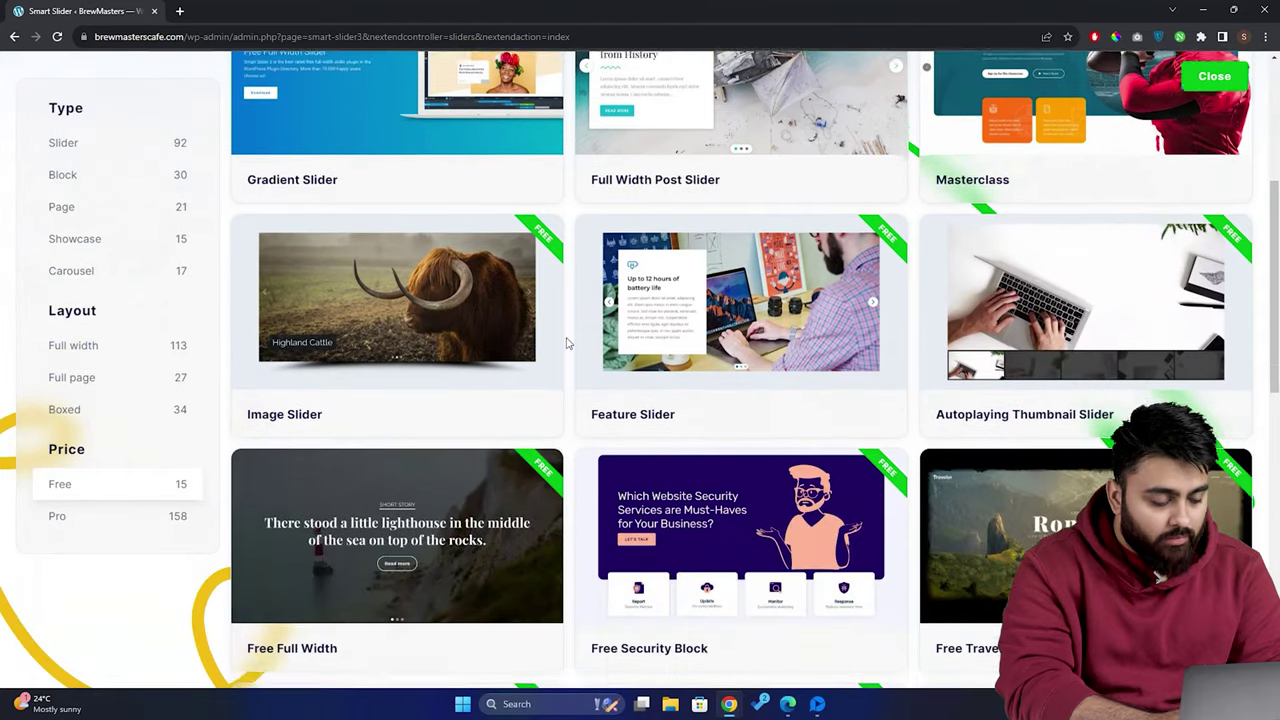
scroll(567, 343, down, 3)
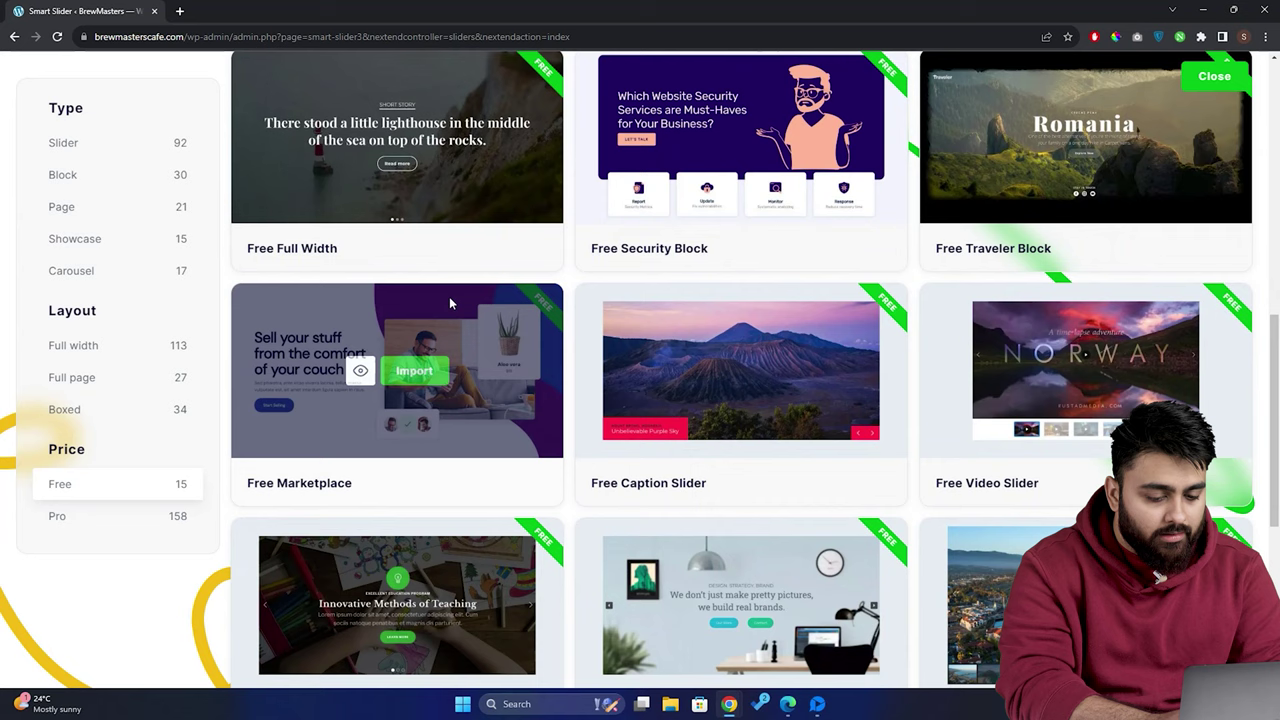
Compare templates by type, such as Slider, and layout, such as Boxed, and filter the library to free templates.
click(128, 277)
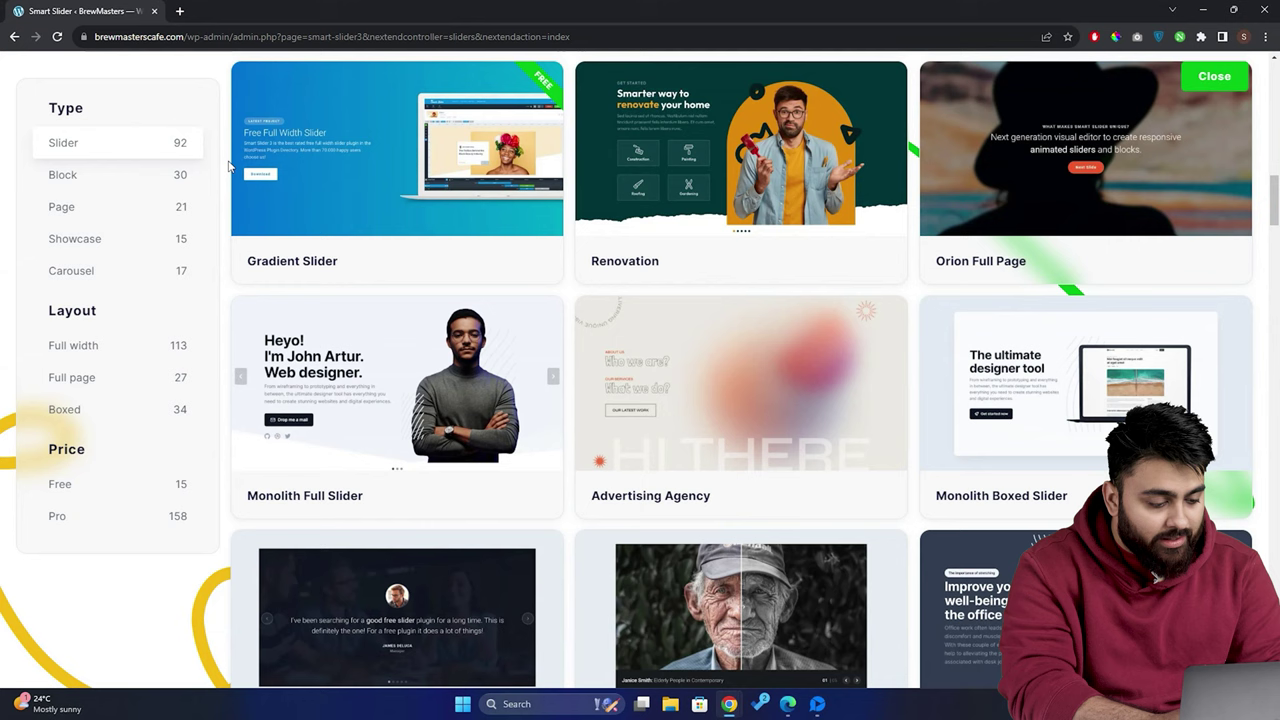
click(146, 346)
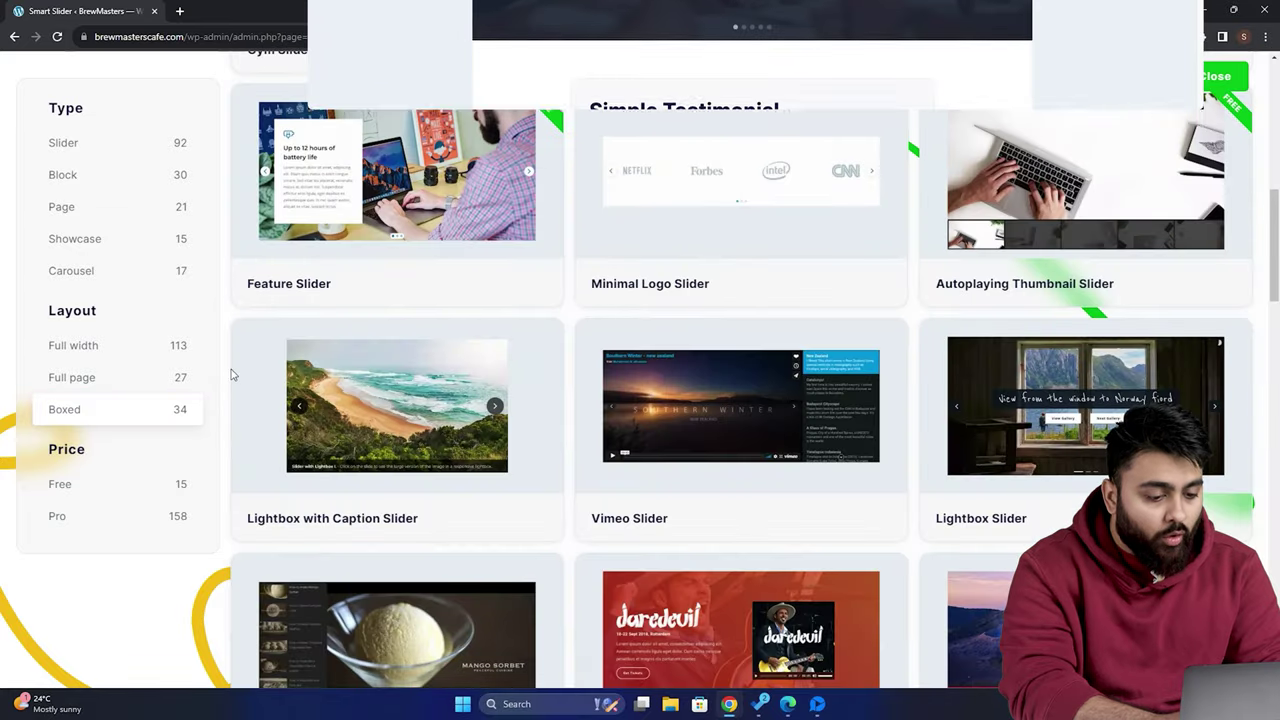
mouse_move(266, 400)
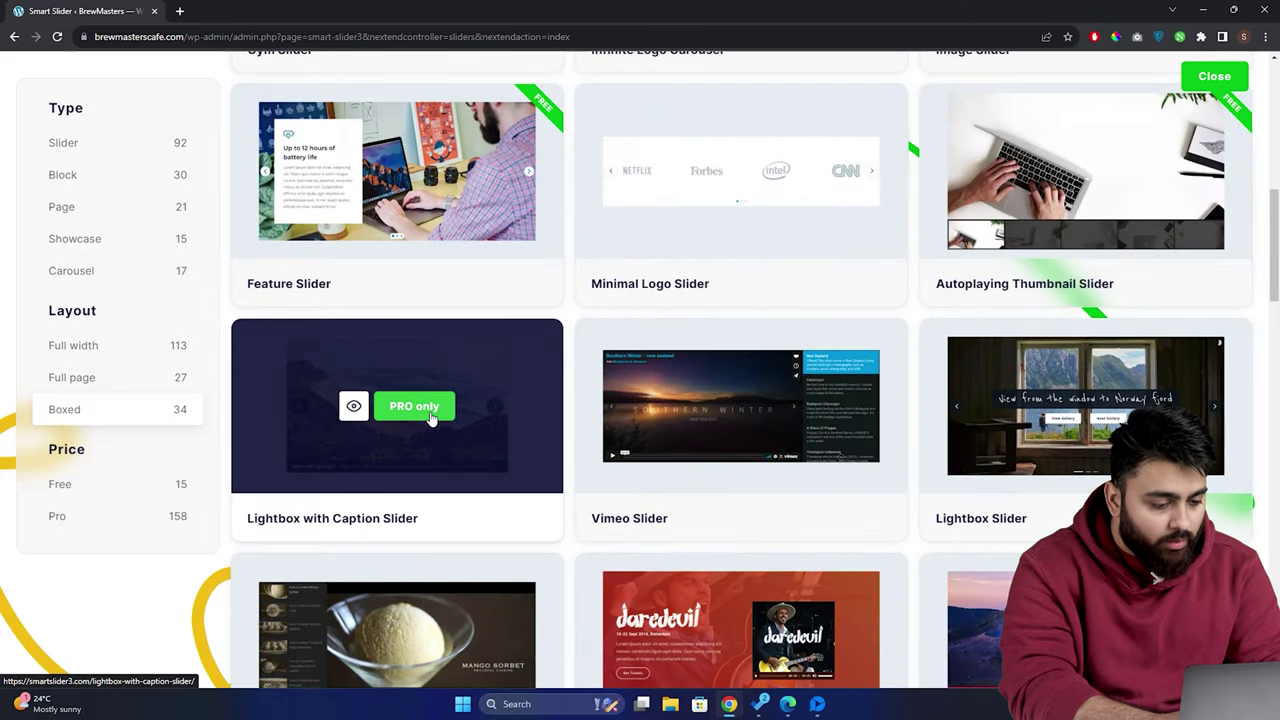
mouse_move(735, 420)
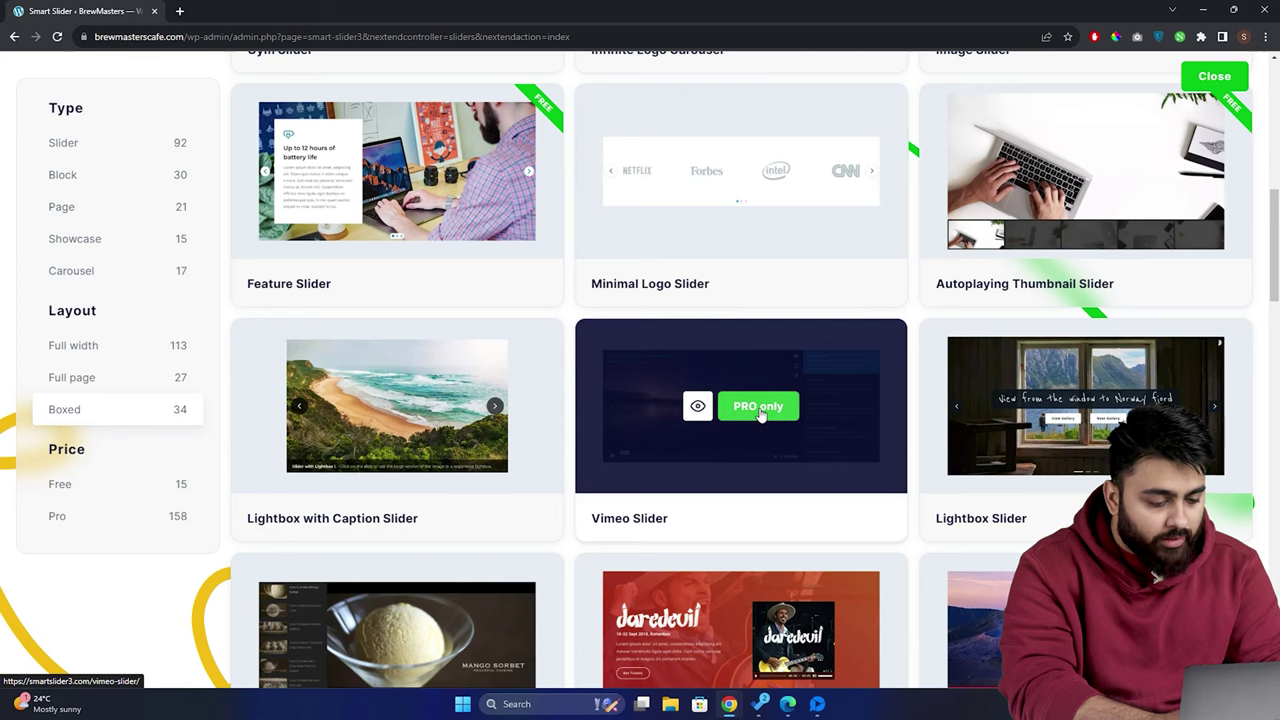
click(126, 490)
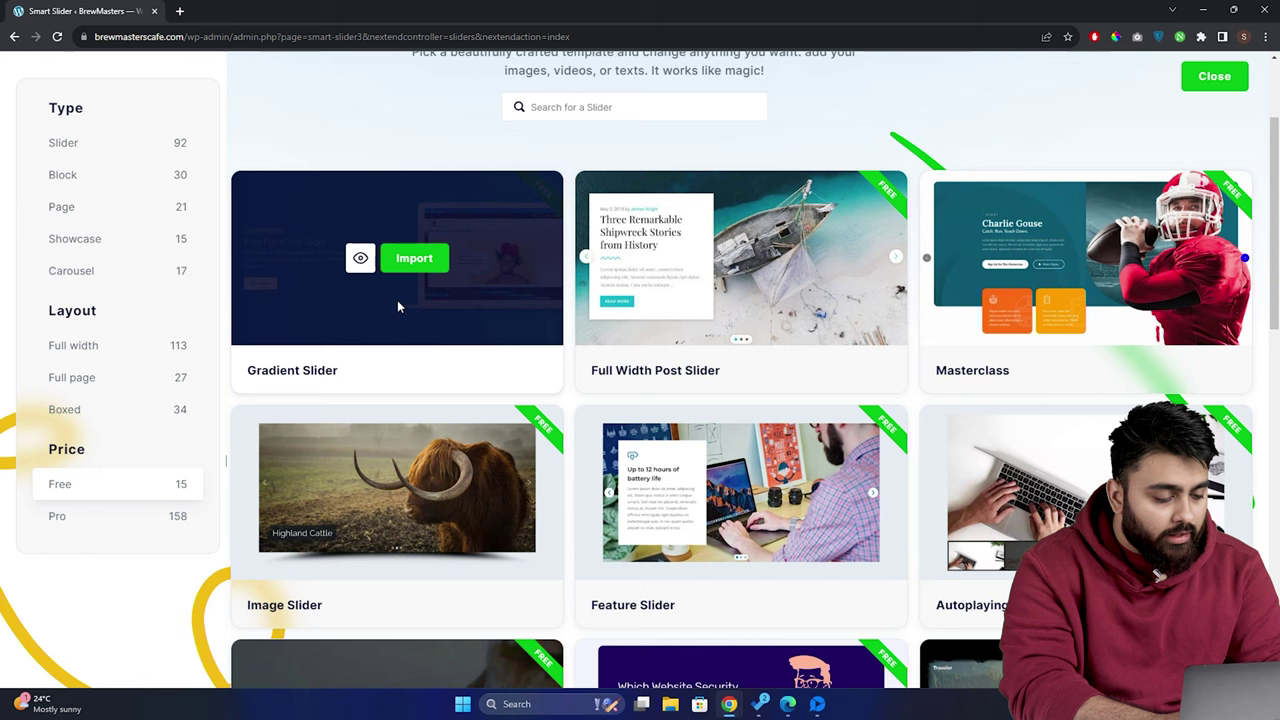
Preview the slides of the free Gradient Slider template on its demo page and import that template.
click(361, 260)
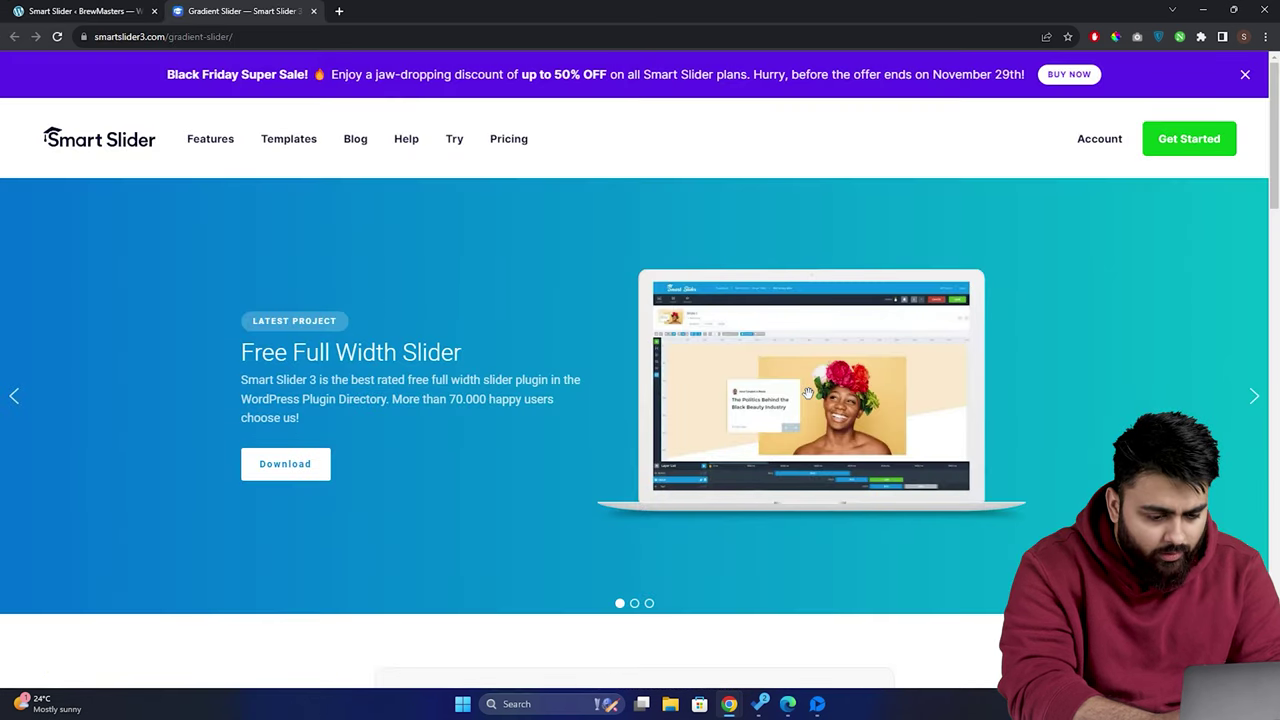
click(1254, 404)
click(1255, 404)
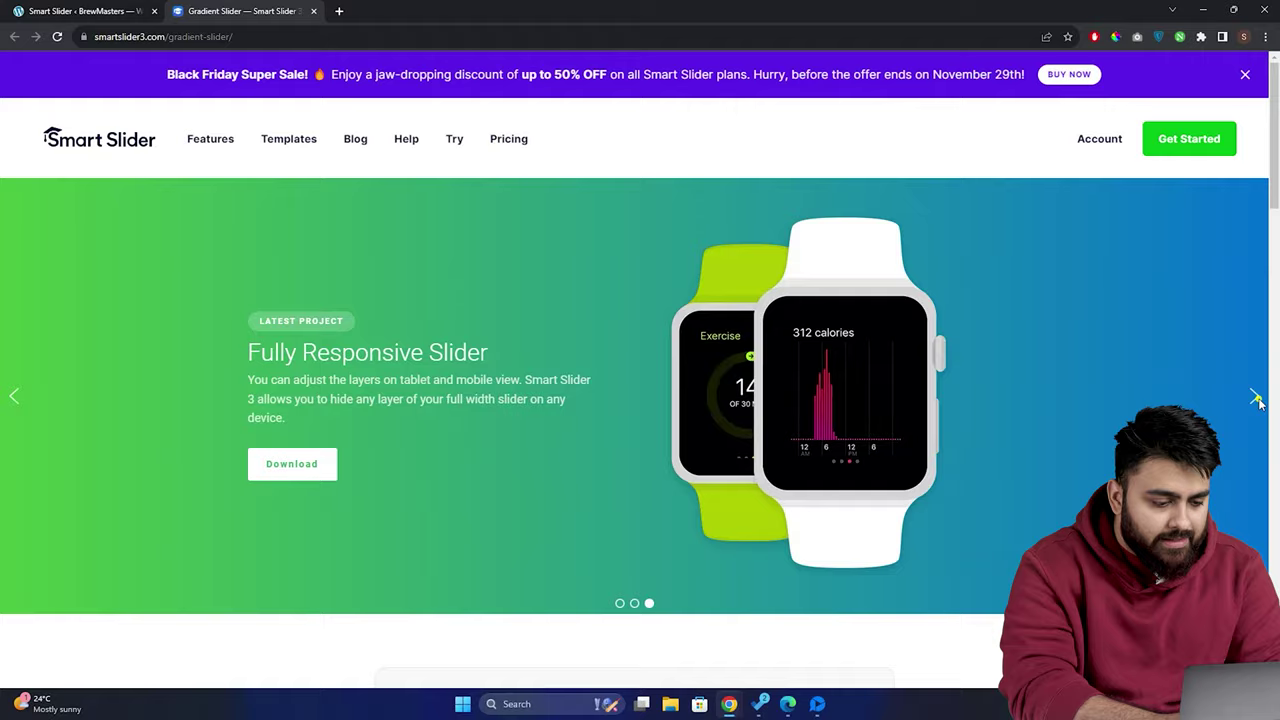
click(1256, 404)
key(ctrl+shift+Tab)
mouse_move(323, 223)
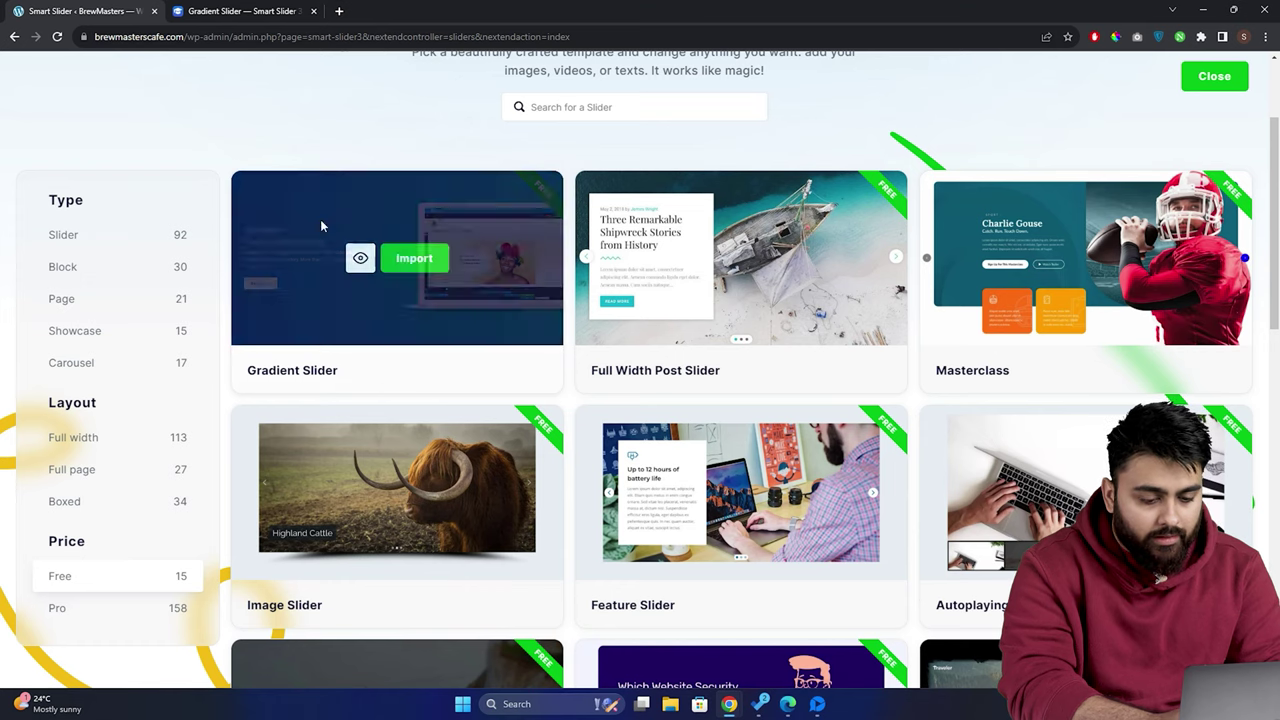
click(414, 260)
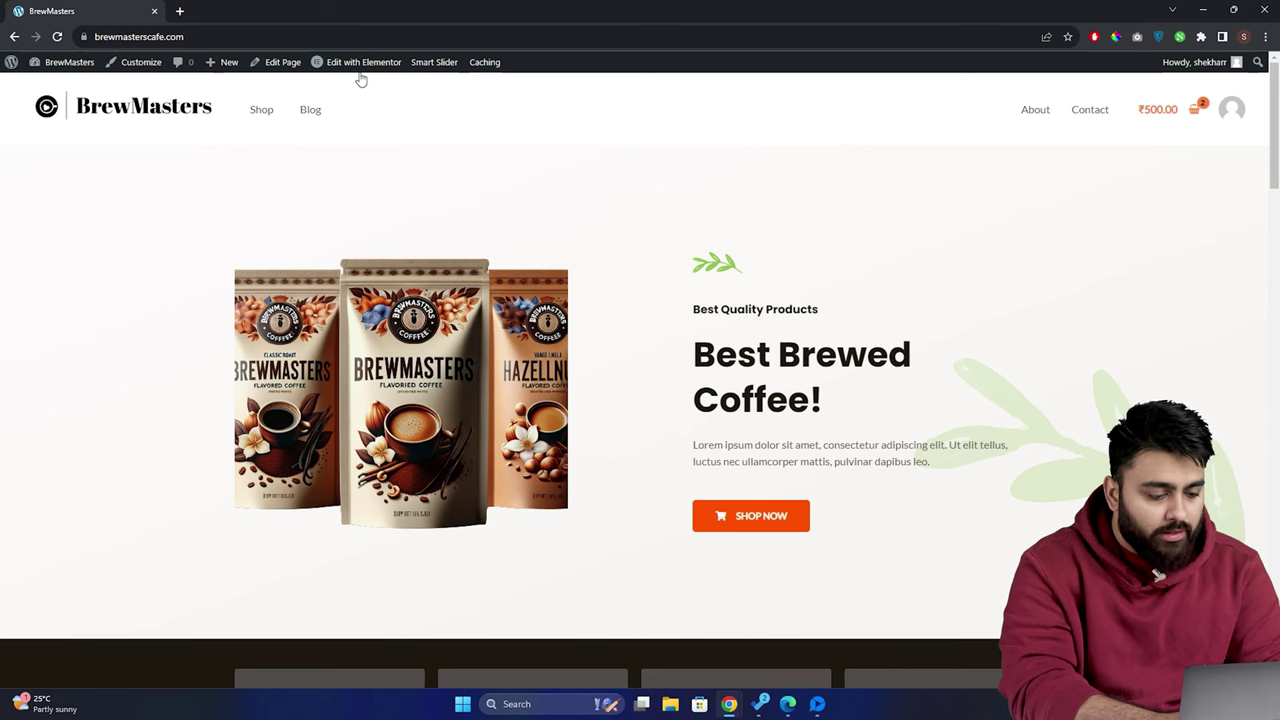
Open the BrewMasters home page in Elementor and add a Heading widget above the "Best Brewed Coffee!" title.
click(360, 62)
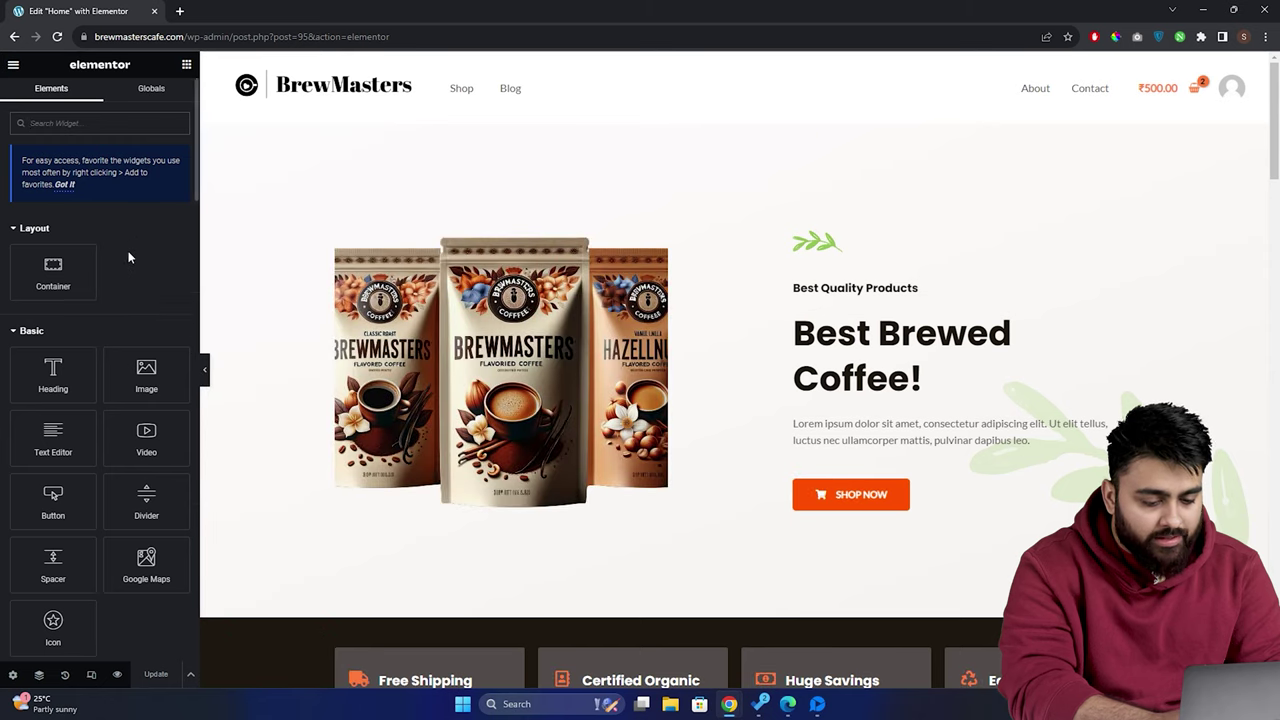
scroll(128, 258, down, 1)
scroll(128, 258, down, 2)
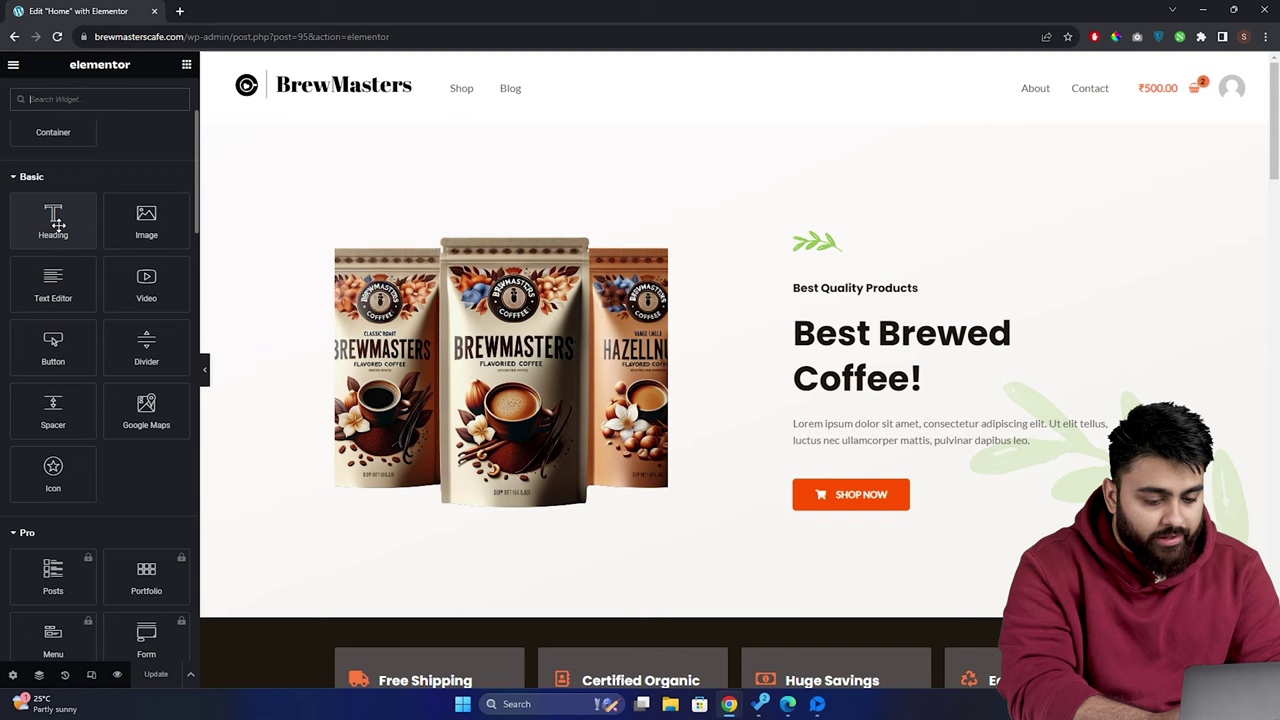
drag(55, 220, 866, 312)
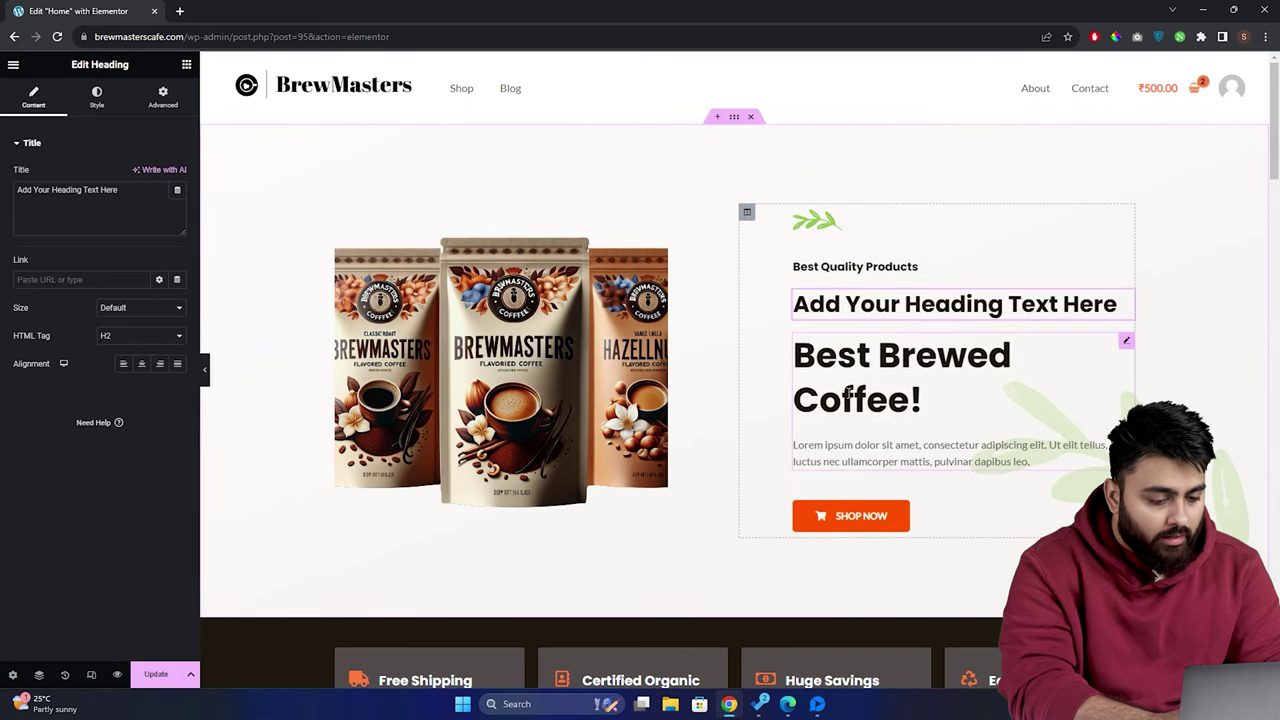
Add a new section above the hero section, search the widgets for "sma" and place the Smart Slider widget there.
click(717, 117)
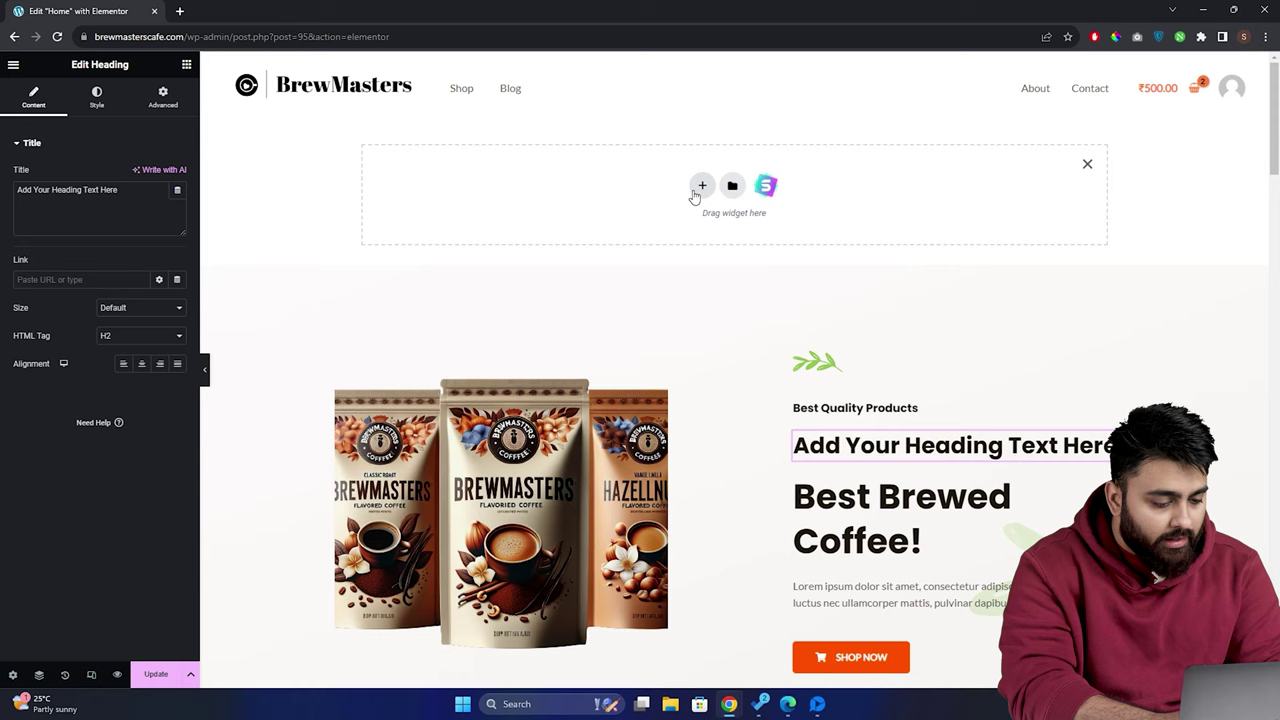
click(702, 185)
click(186, 66)
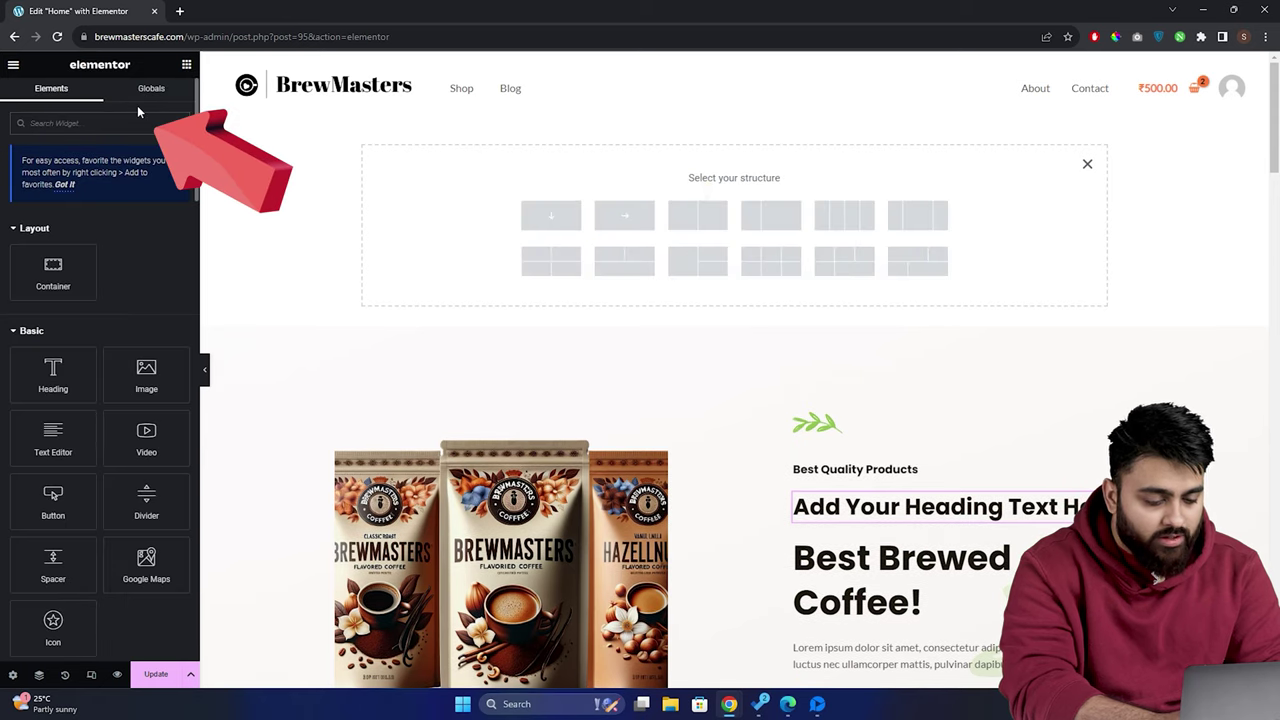
text(sma)
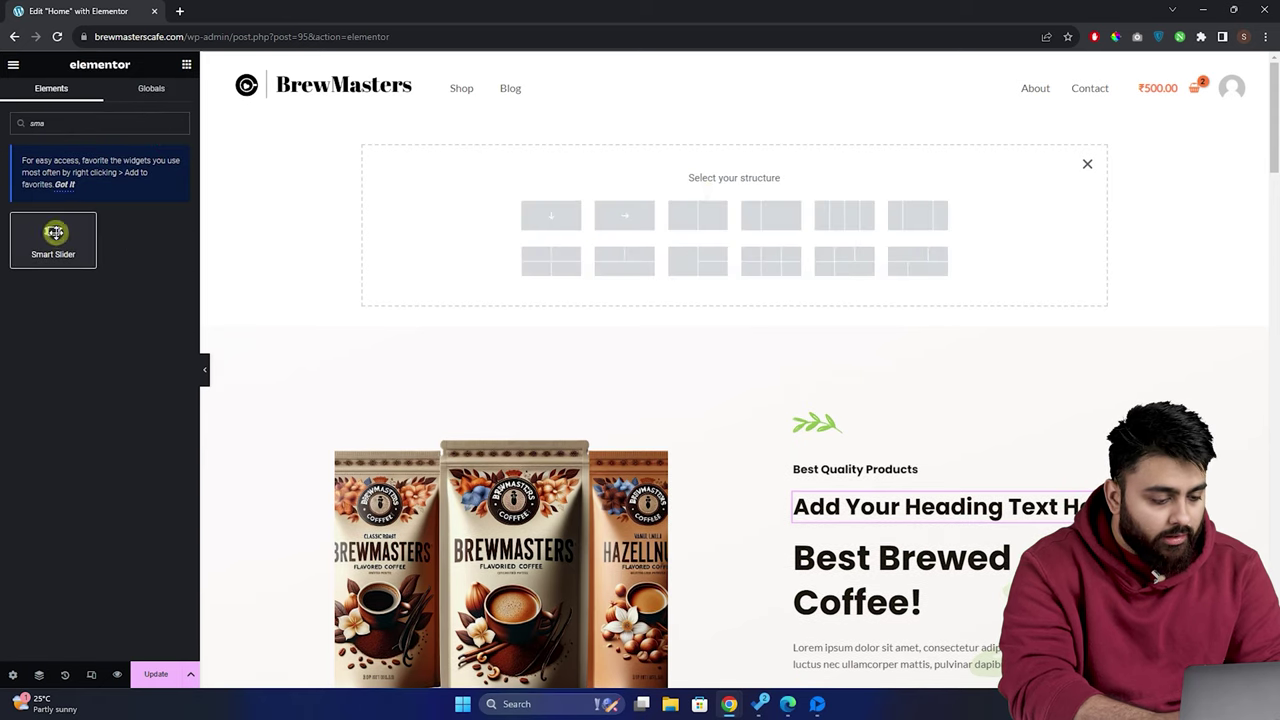
drag(53, 238, 577, 172)
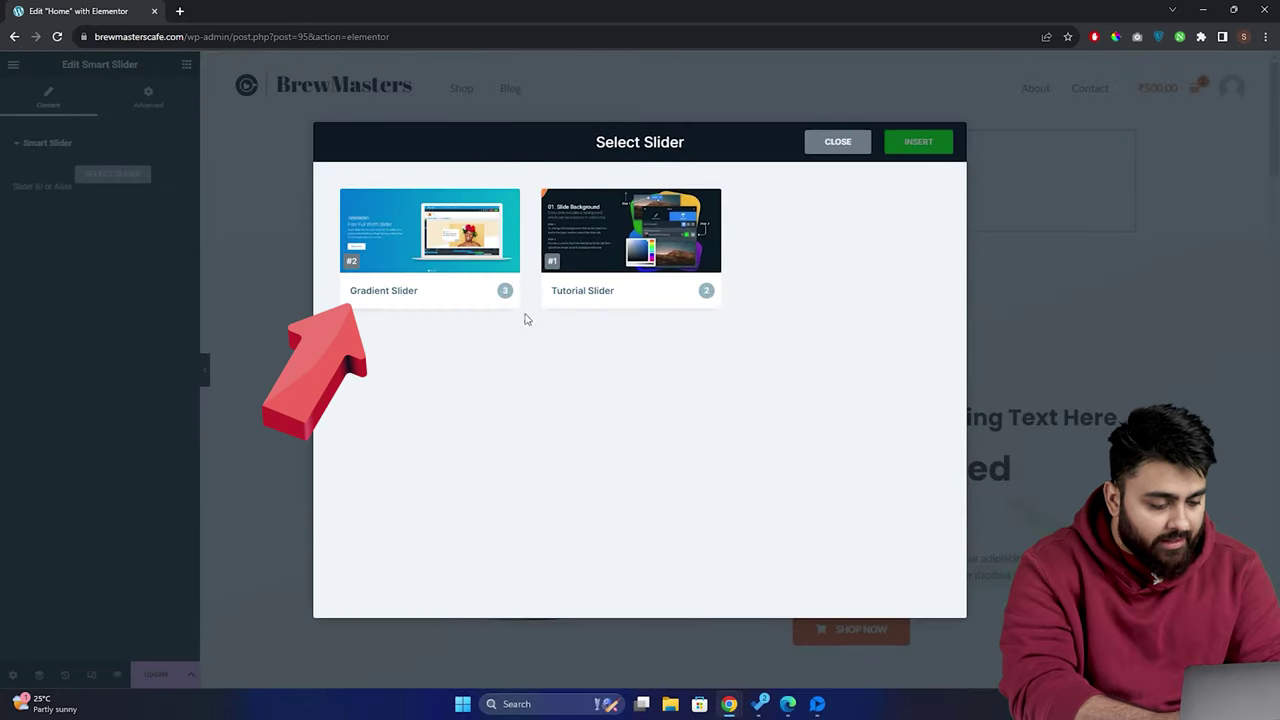
Insert Gradient Slider into the Smart Slider widget and update the home page.
click(440, 270)
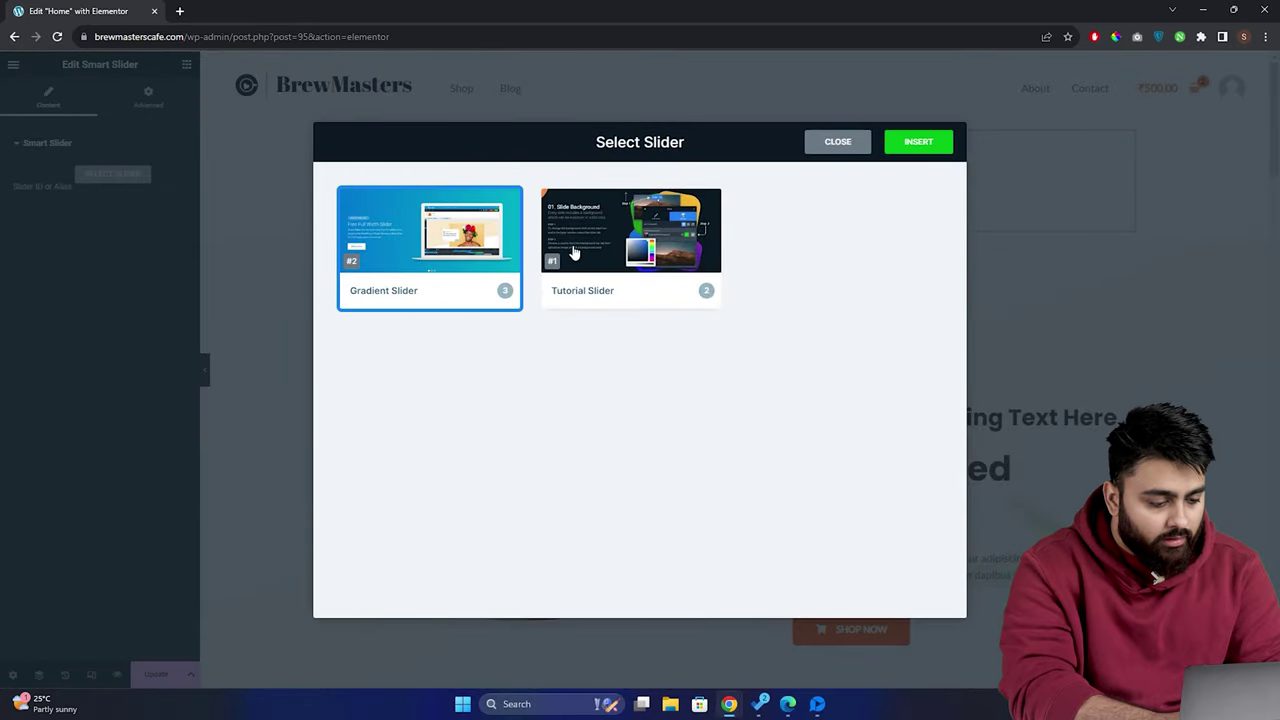
click(915, 143)
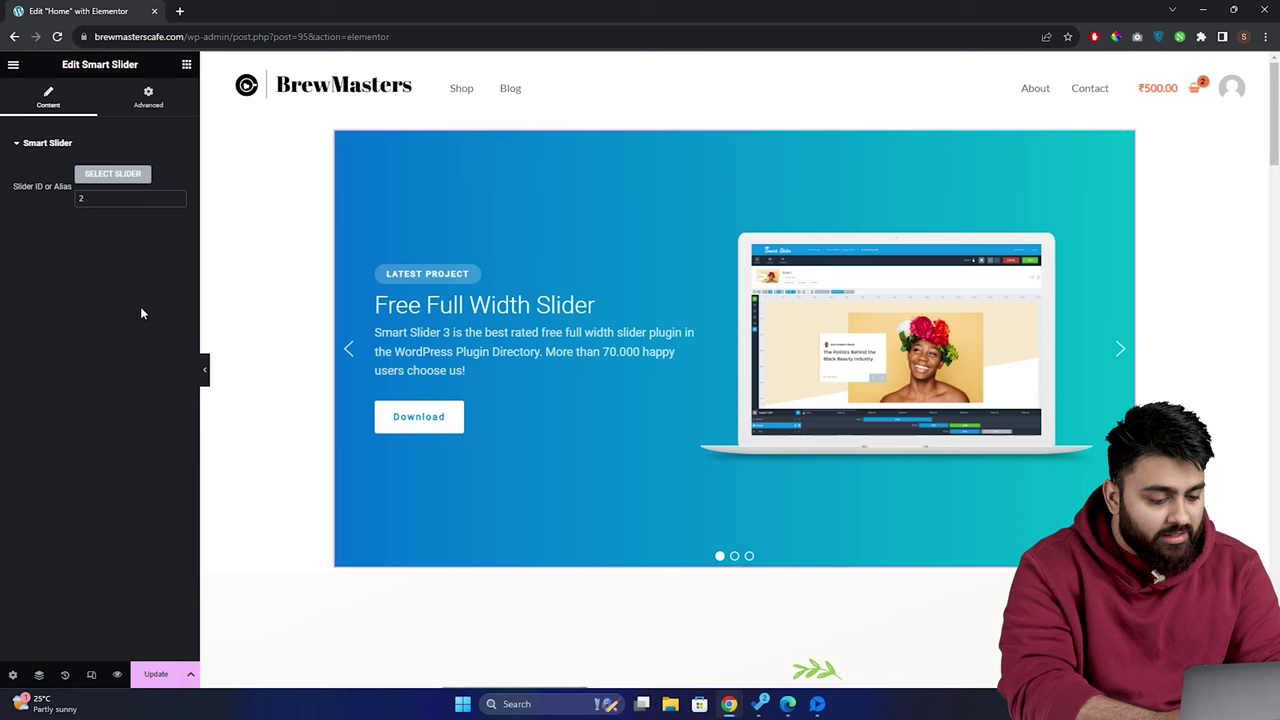
click(156, 674)
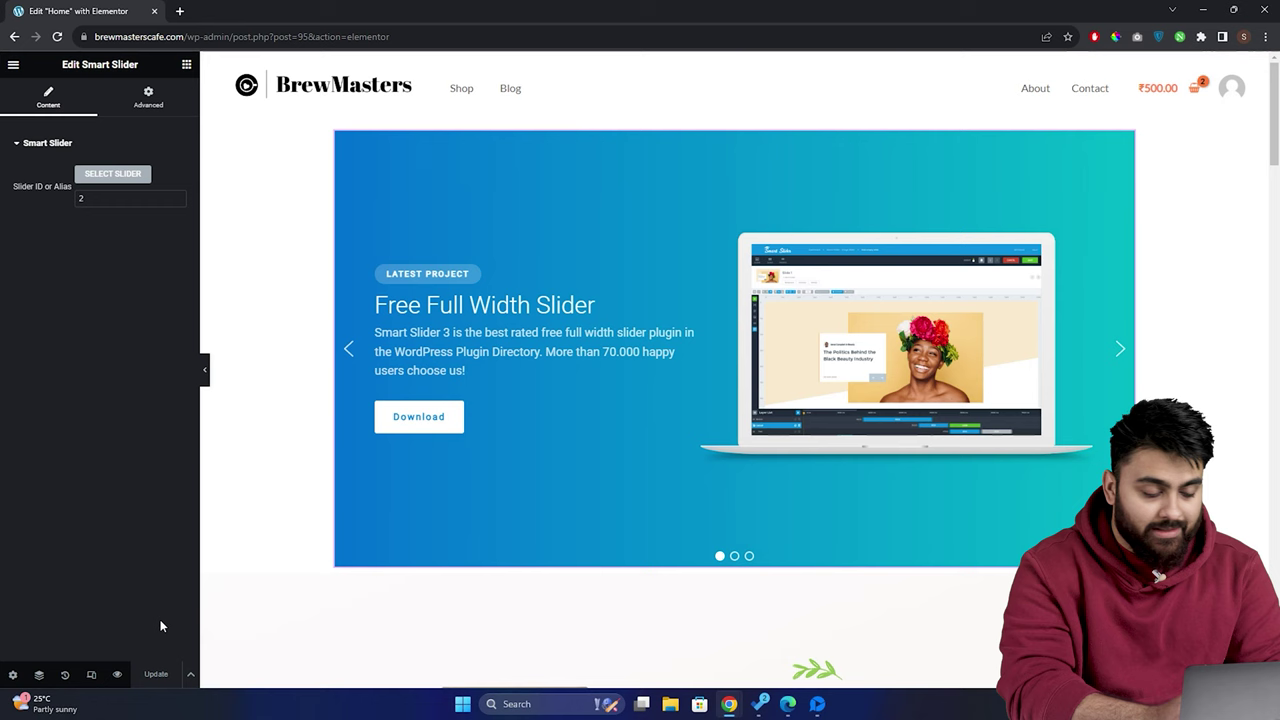
Preview the home page and open Gradient Slider for editing from there.
click(118, 676)
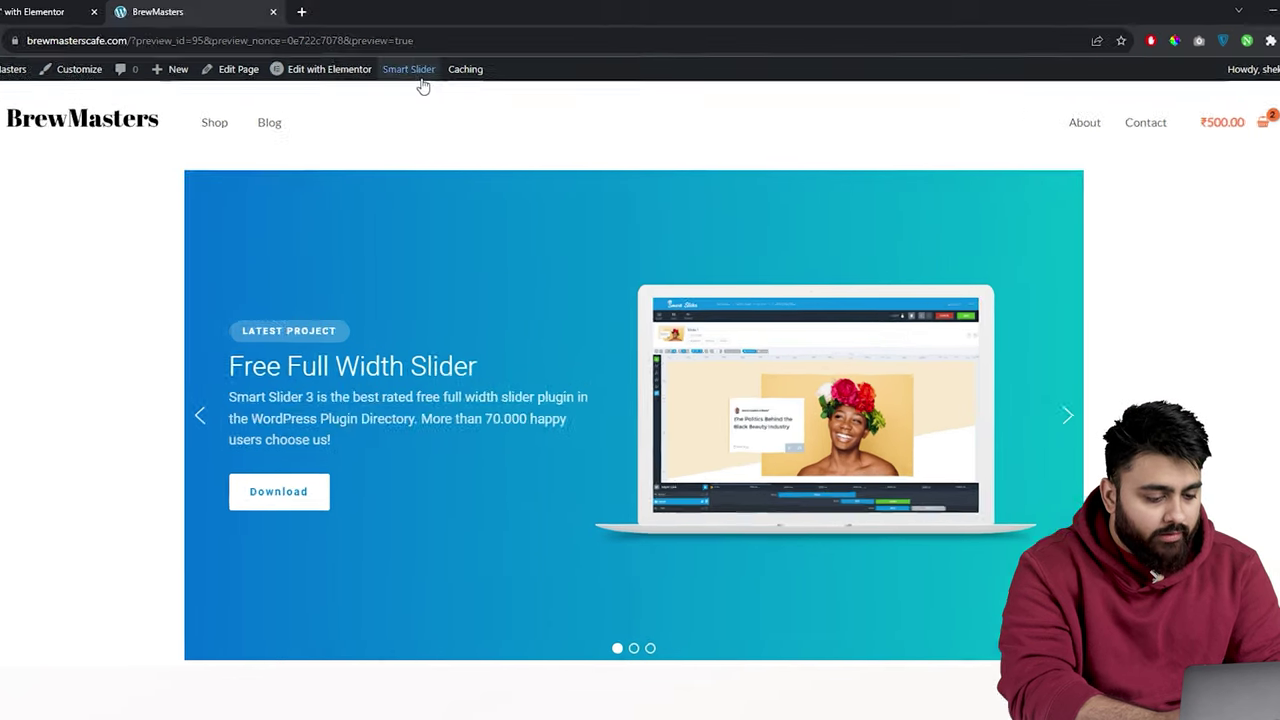
mouse_move(443, 69)
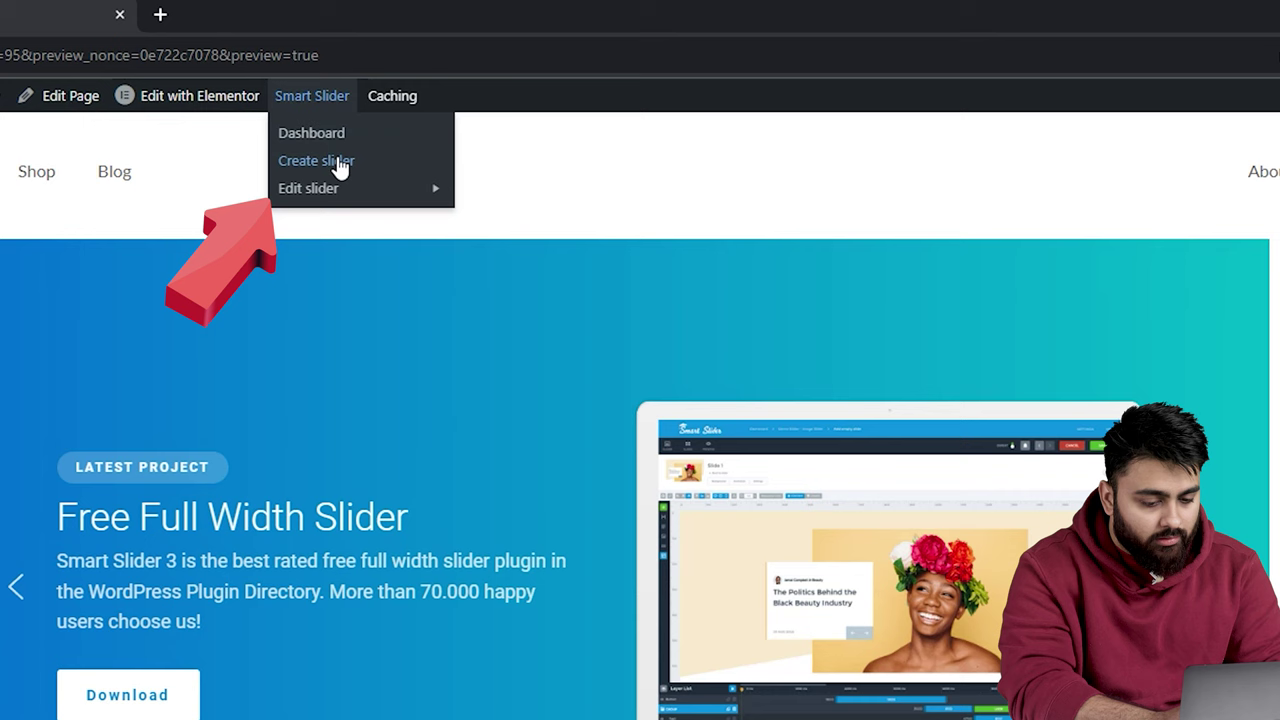
mouse_move(345, 190)
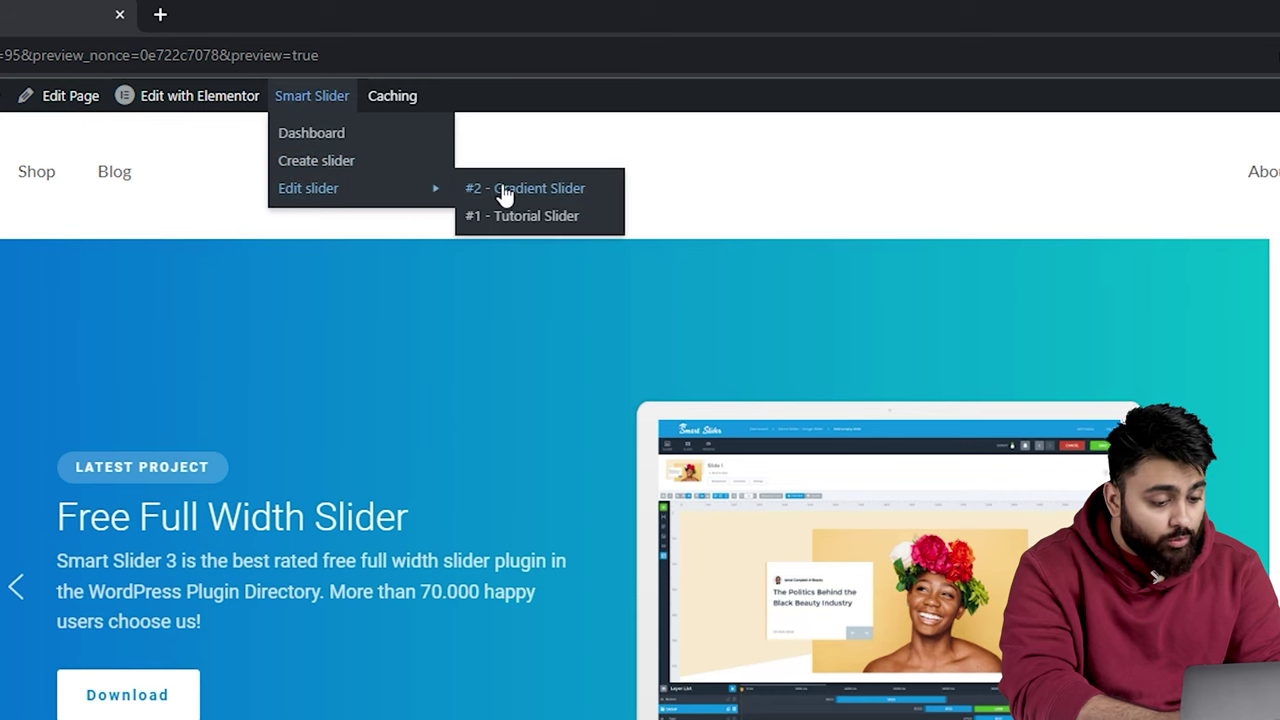
click(545, 190)
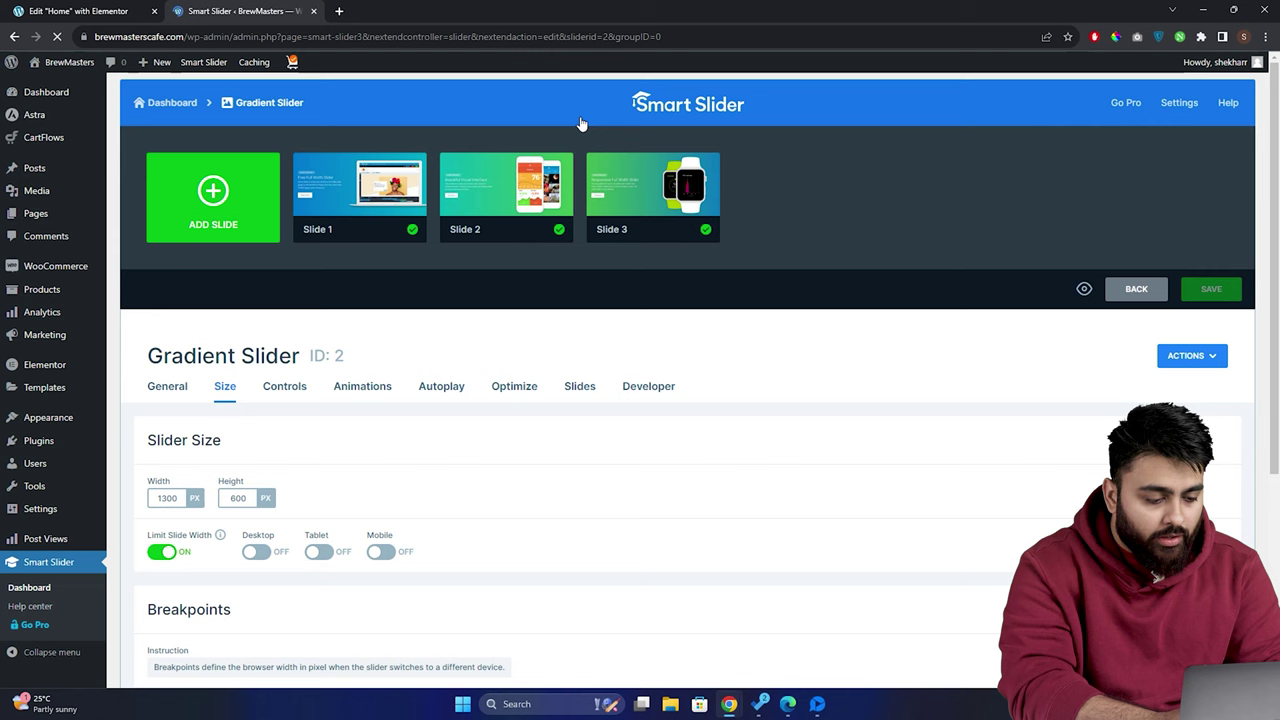
Set Gradient Slider's layout to Full width with Force Full Width on, save the slider and visit the site.
scroll(457, 354, down, 1)
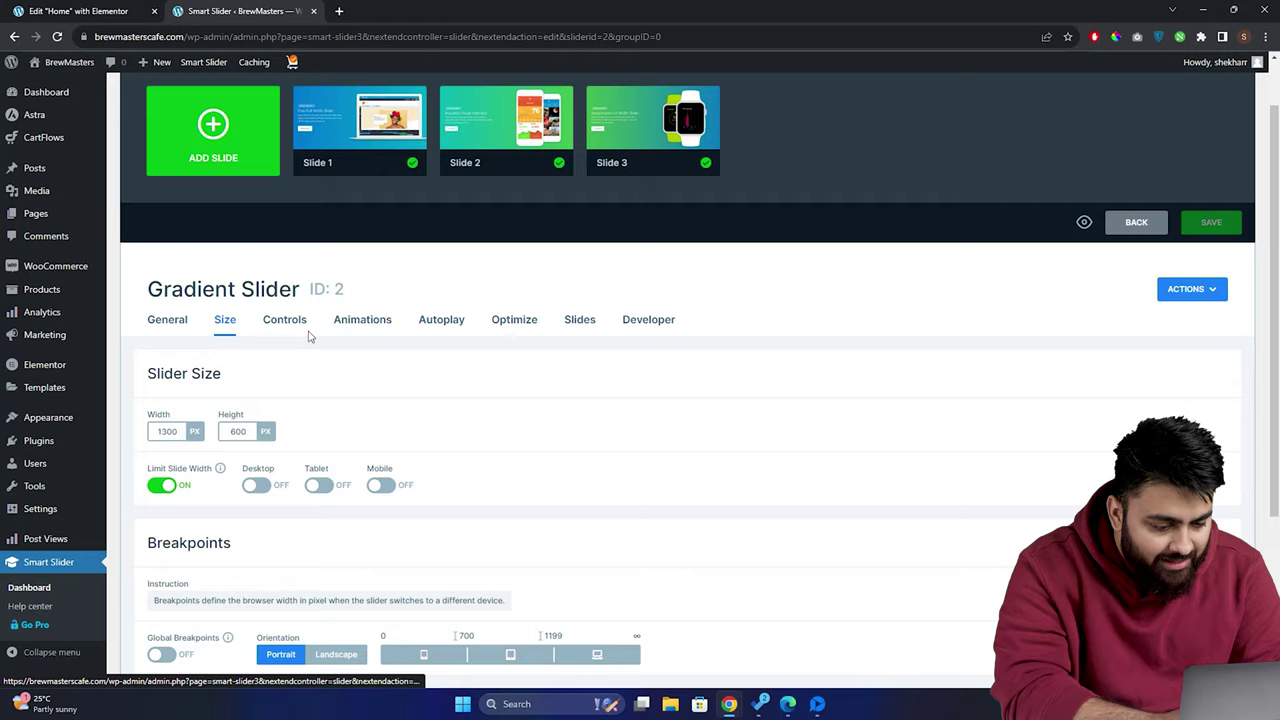
scroll(308, 336, down, 4)
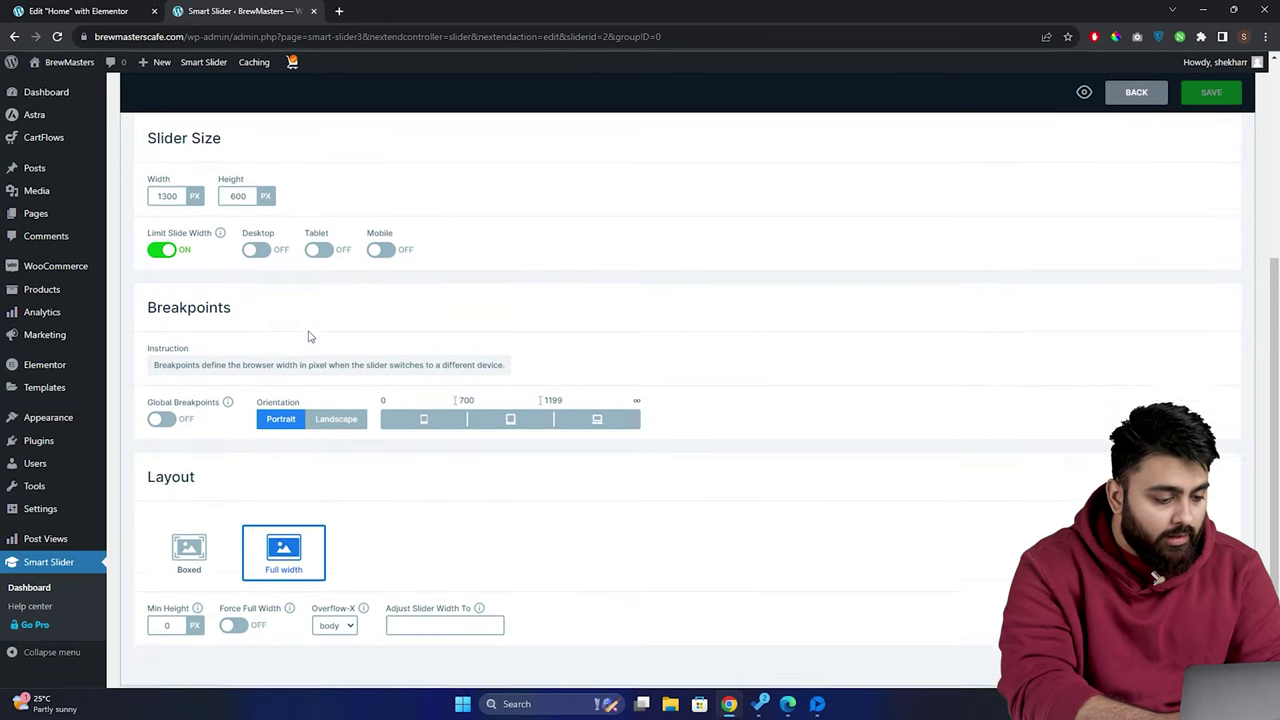
click(290, 550)
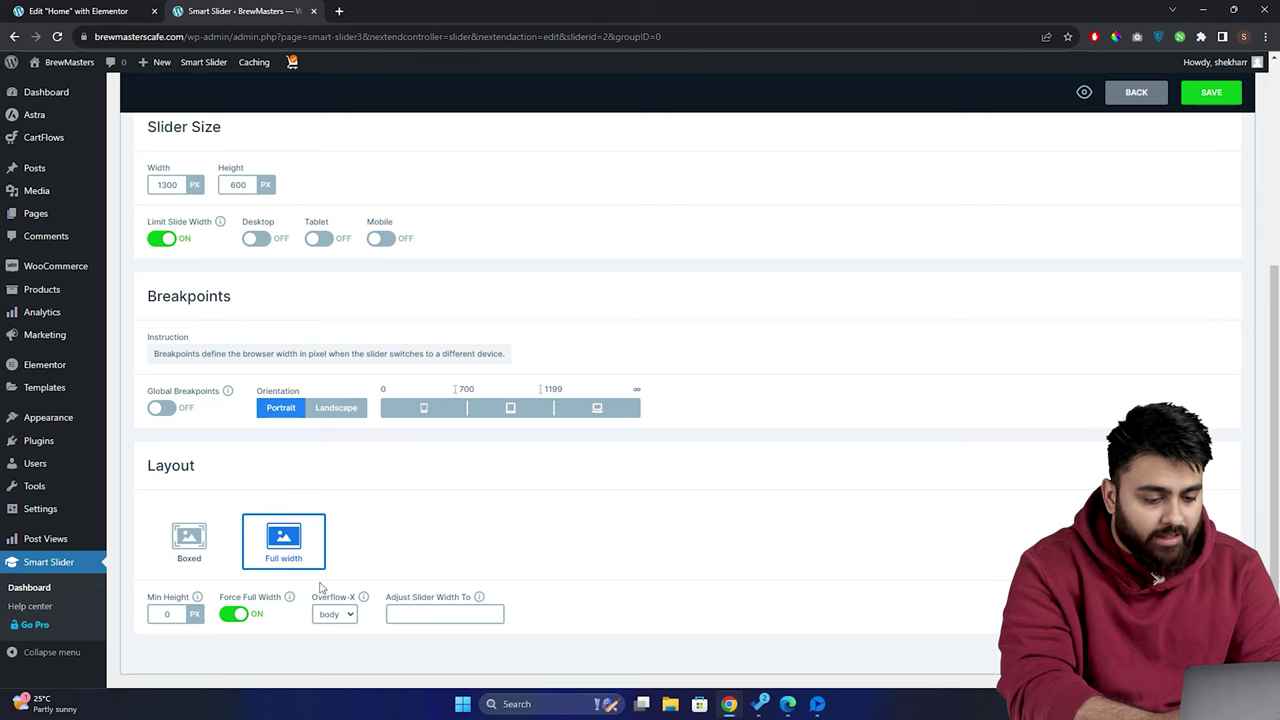
click(1210, 93)
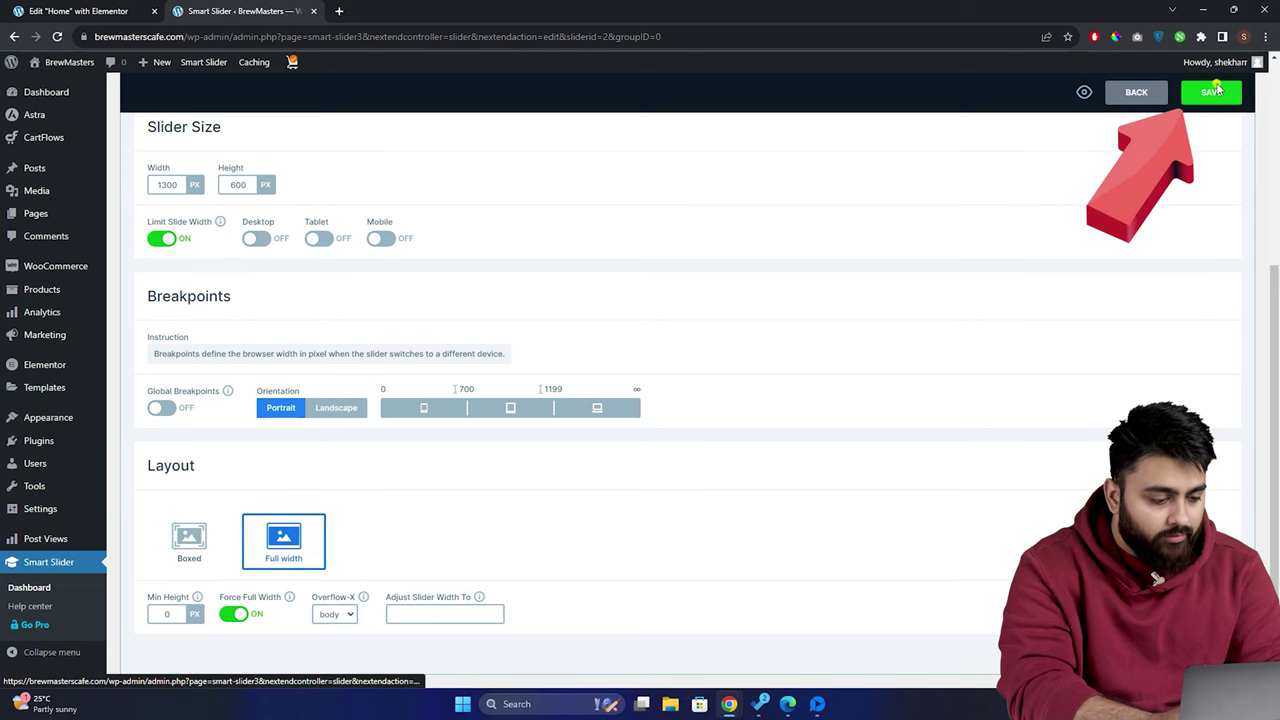
click(72, 88)
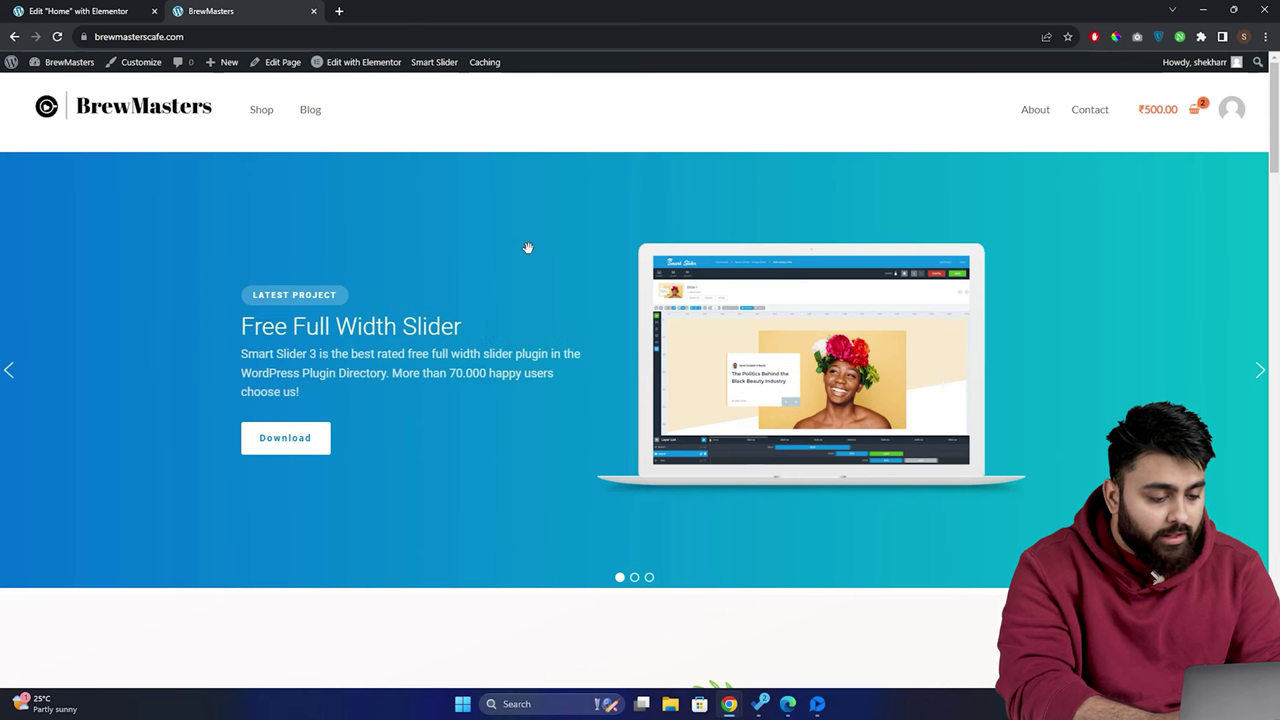
Reopen Gradient Slider for editing from the live site and open Slide 1 in the slide editor.
mouse_move(416, 66)
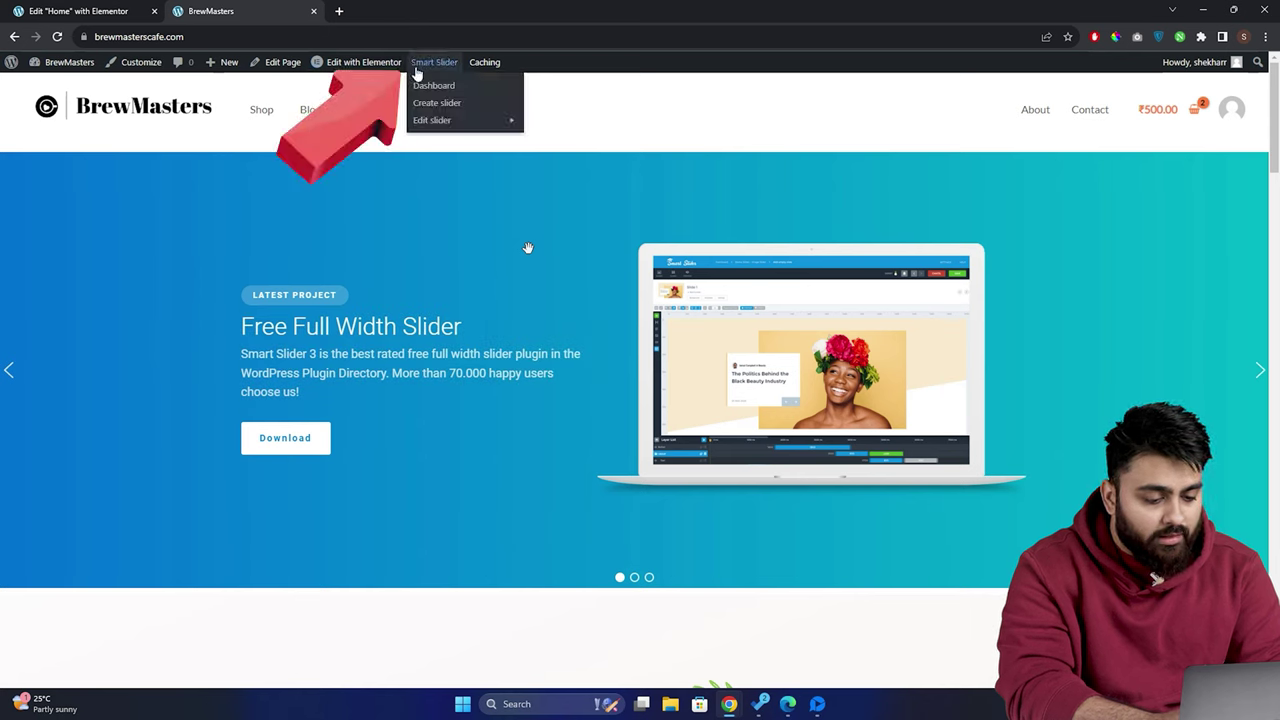
mouse_move(455, 120)
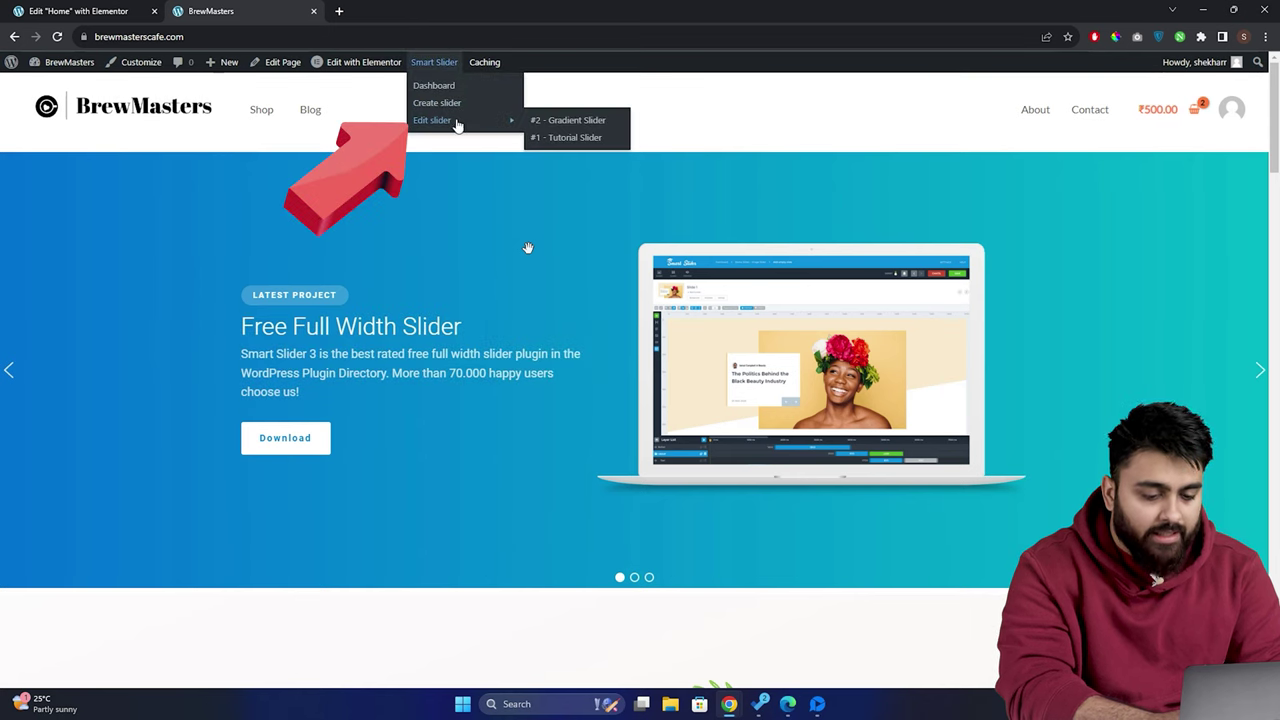
click(610, 121)
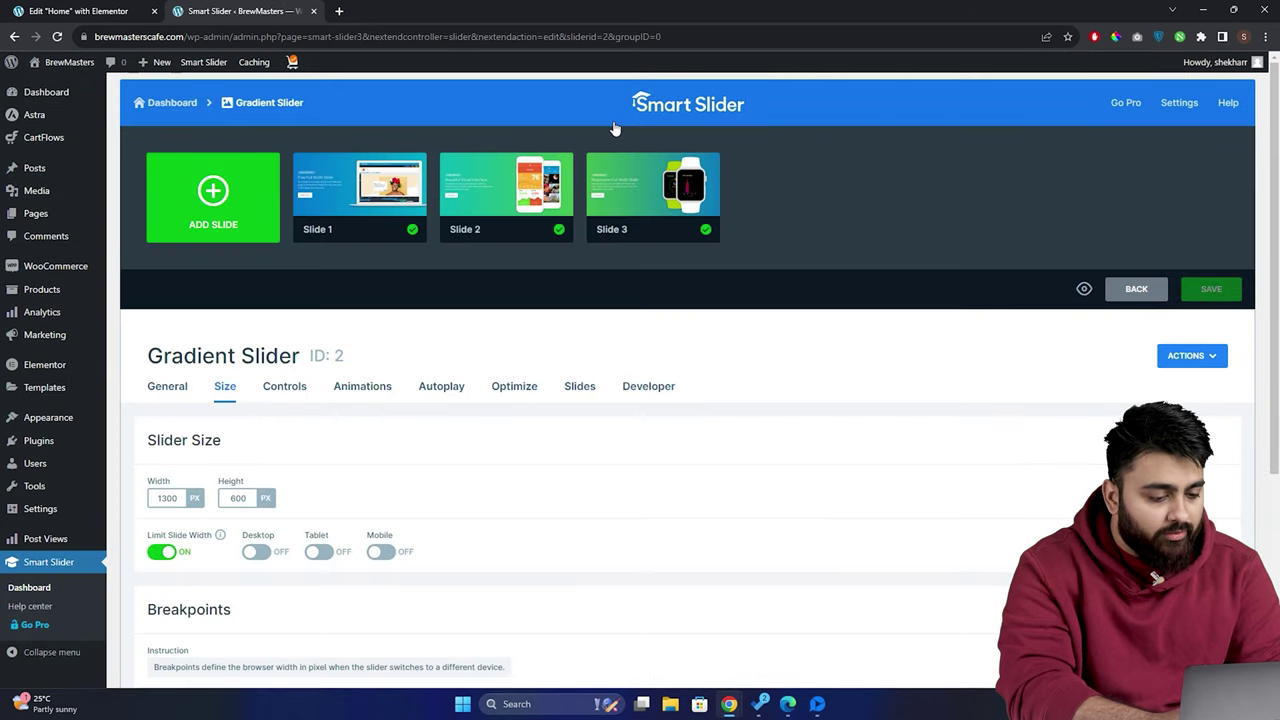
mouse_move(367, 197)
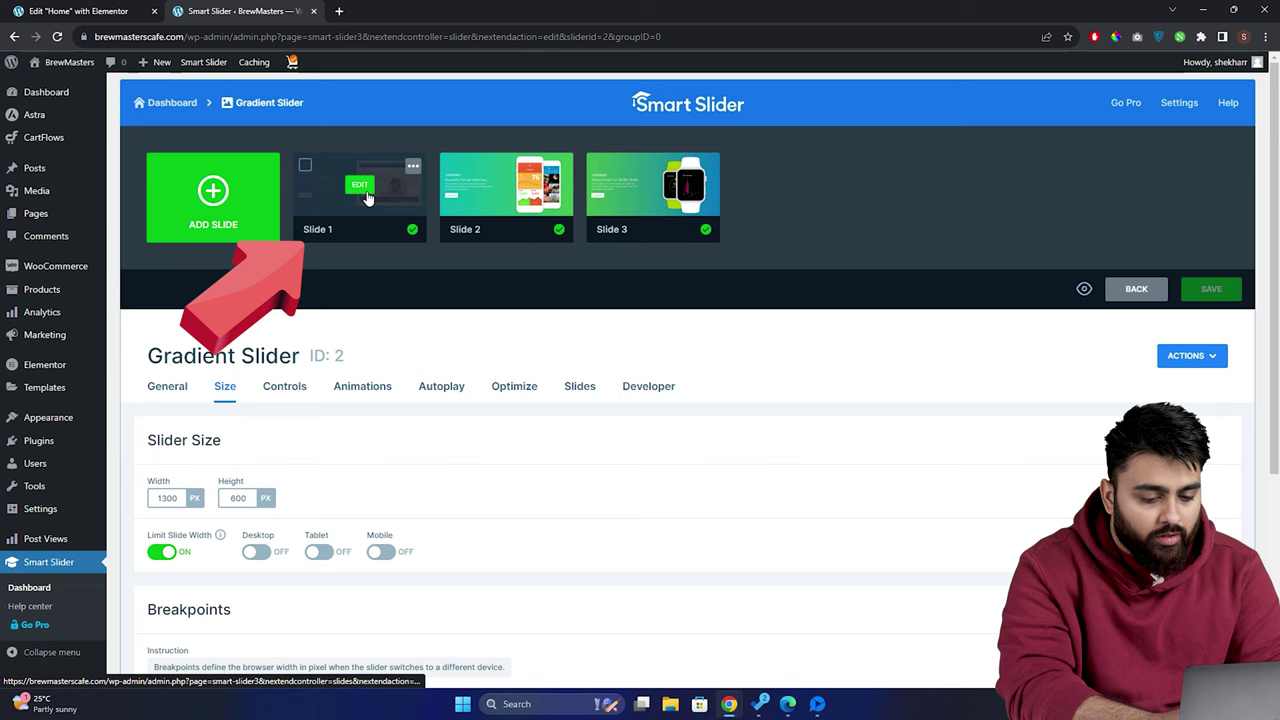
click(356, 192)
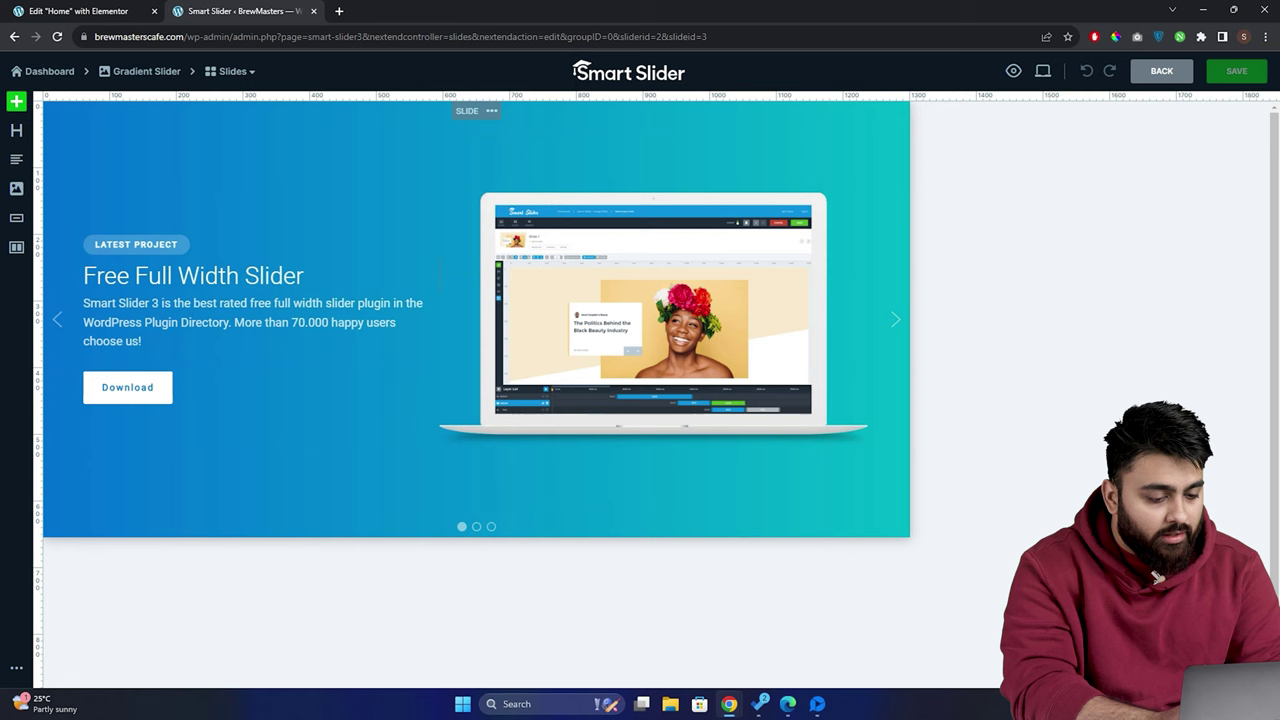
Change the "Free Full Width Slider" heading on Slide 1 to "Best Brewed Coffee" and save the slide.
click(84, 277)
drag(598, 240, 548, 242)
text(Best Bre)
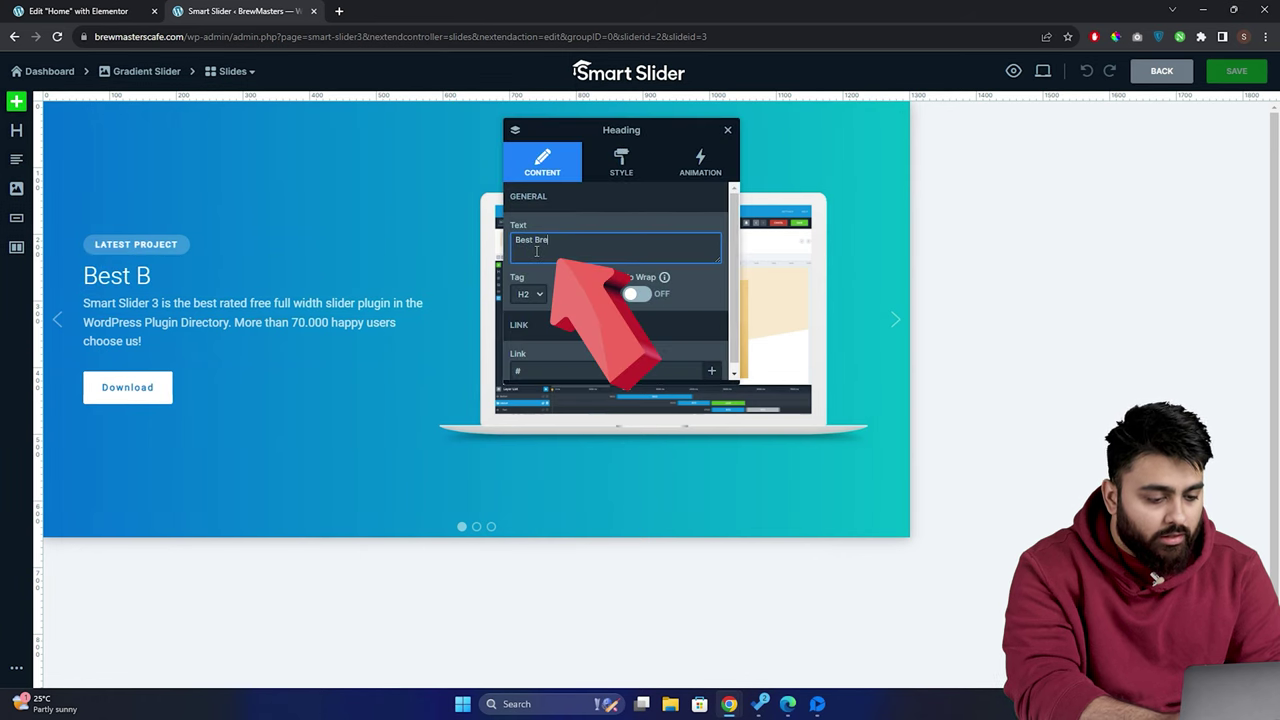
text(wed Coffee)
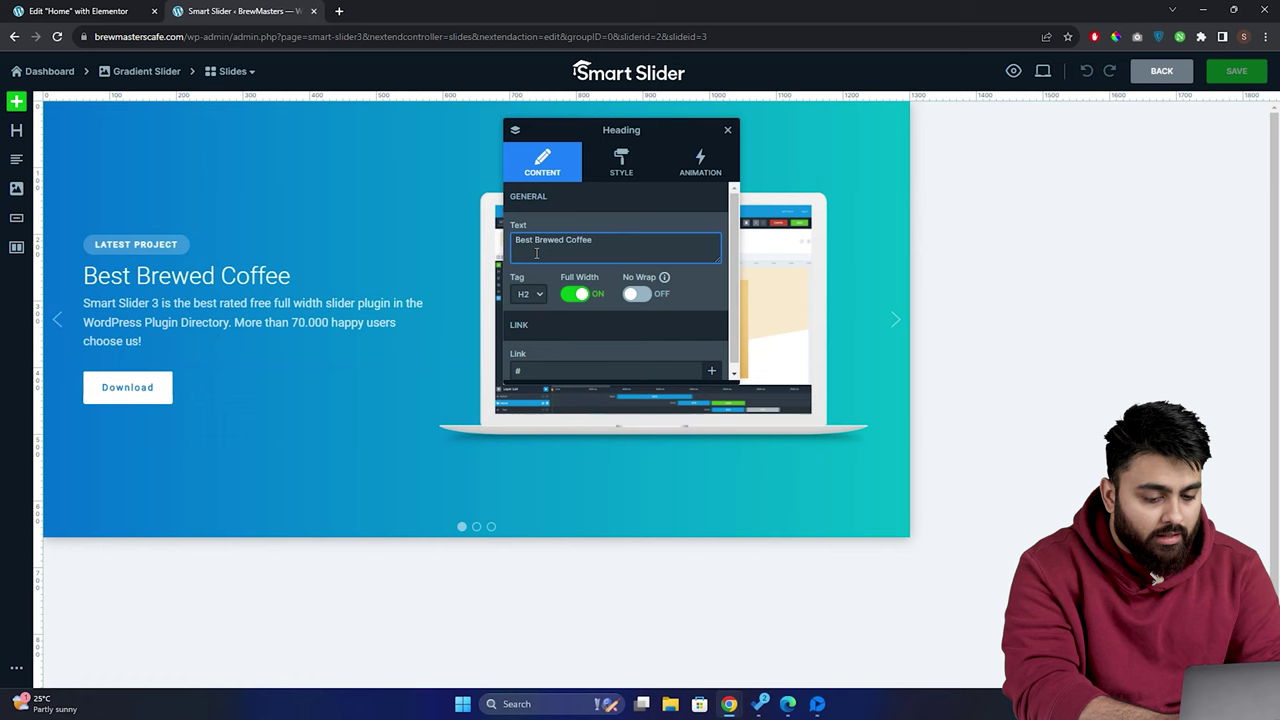
click(1237, 71)
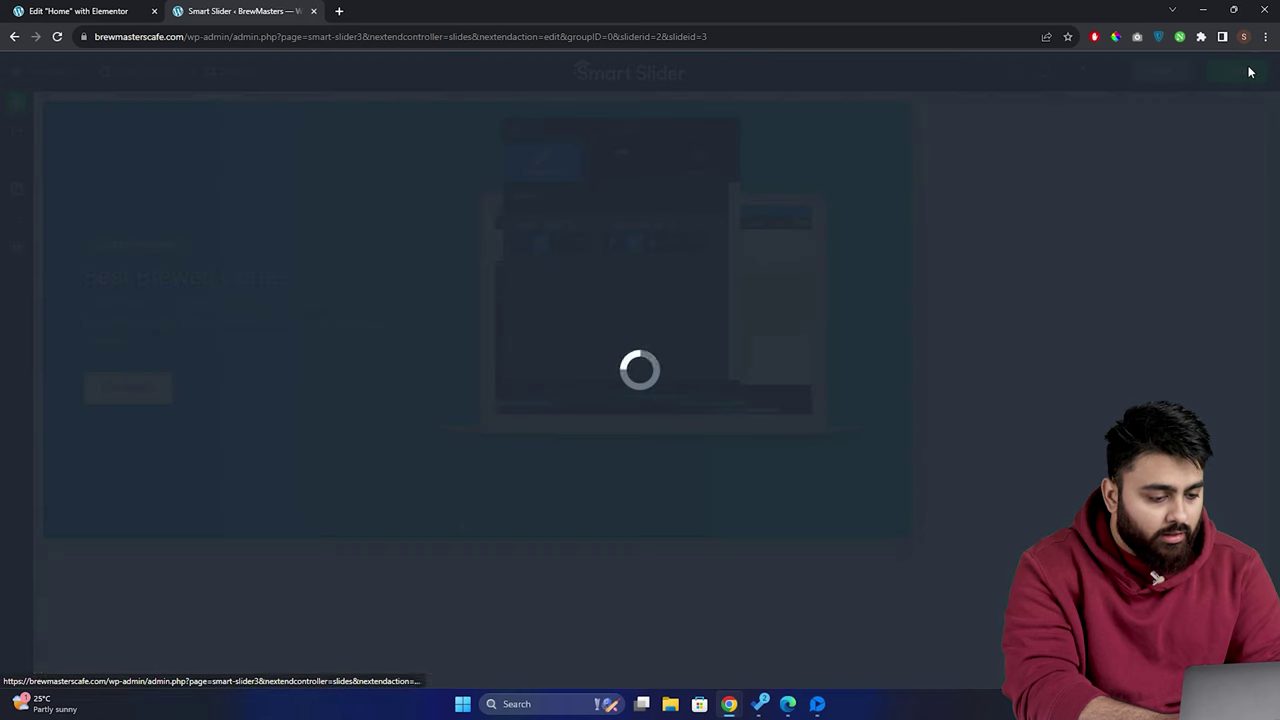
Replace the laptop image on Slide 1 with the media library picture of three BrewMasters coffee bags and save the slide.
click(680, 303)
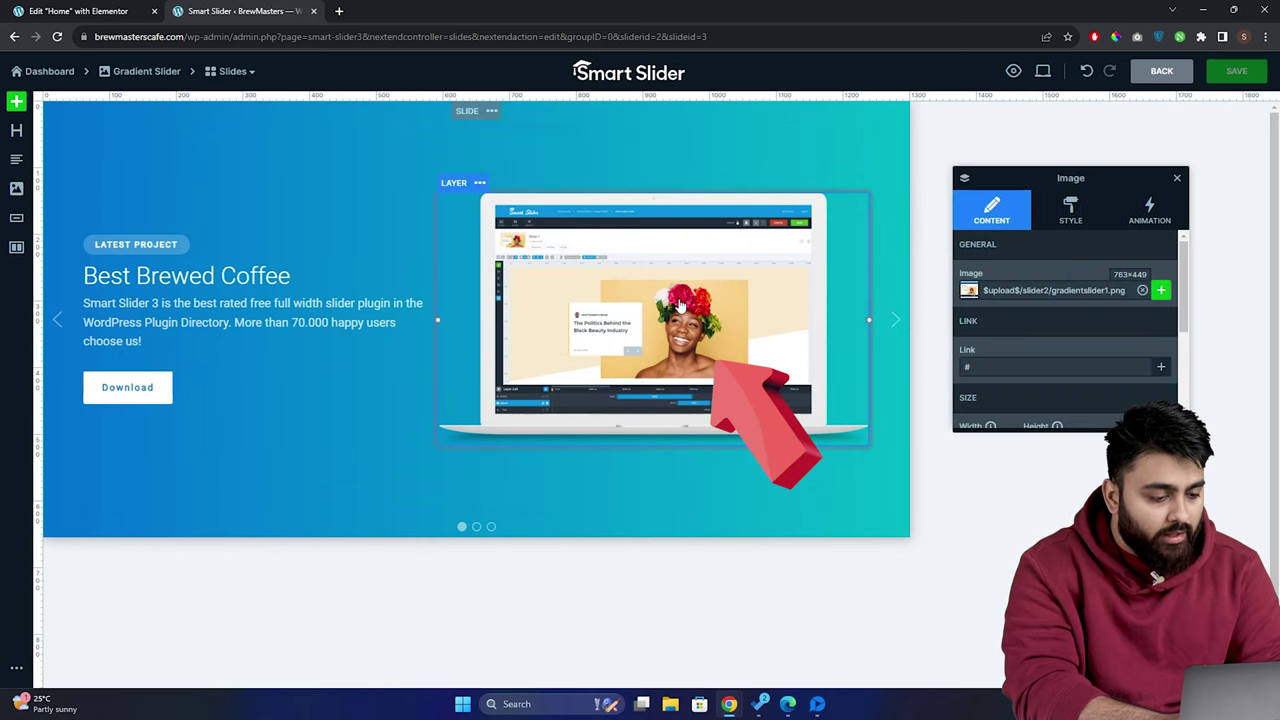
click(1161, 291)
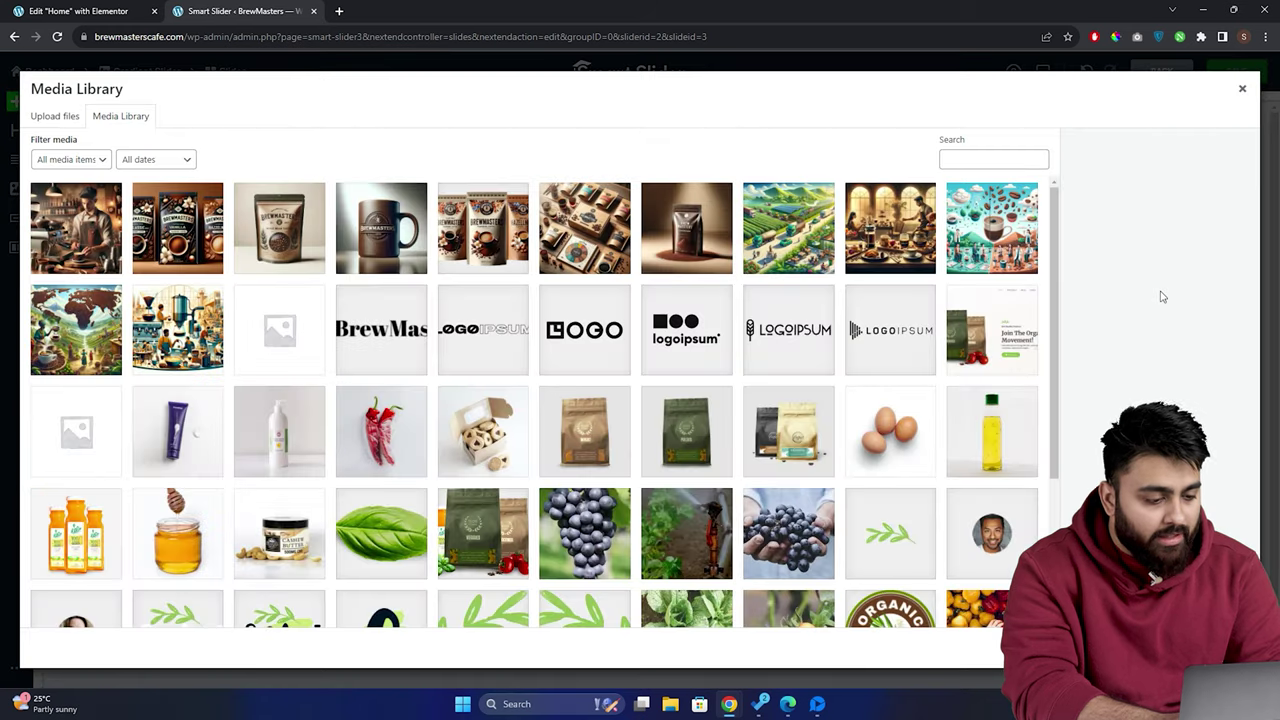
click(472, 255)
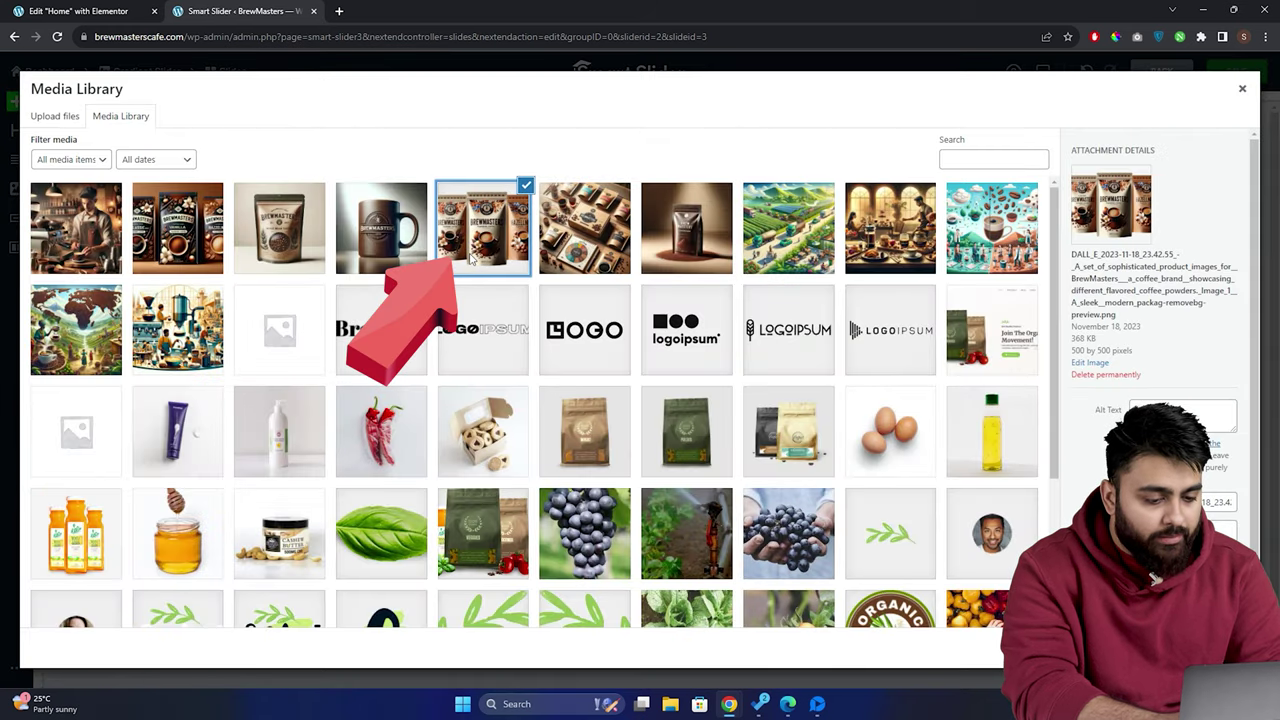
click(1200, 646)
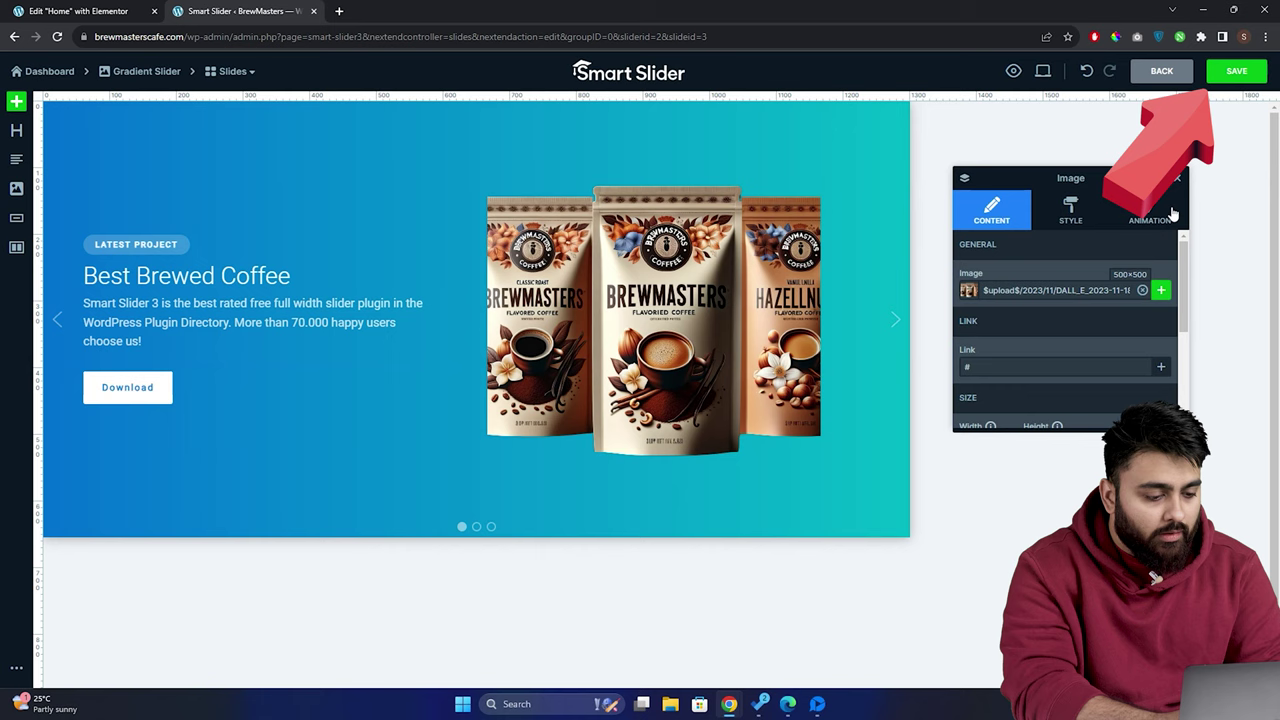
click(1240, 75)
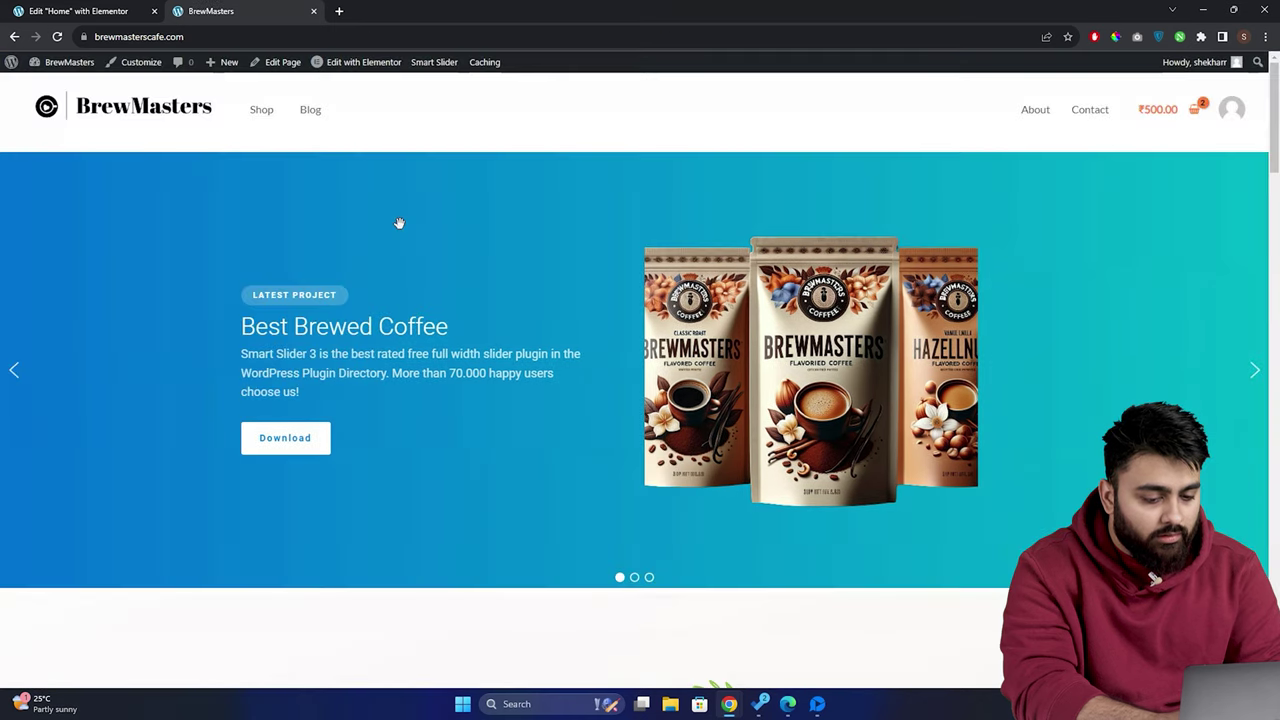